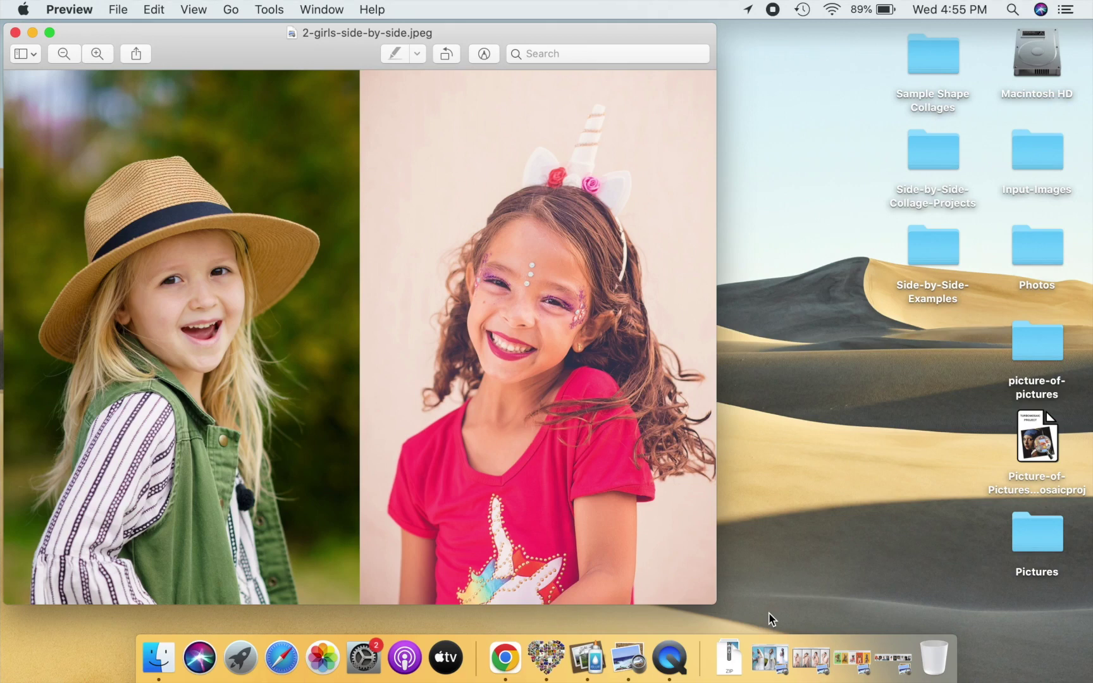
Review the example collages in Preview, then launch TurboCollage, widen its window and show Settings.
click(769, 656)
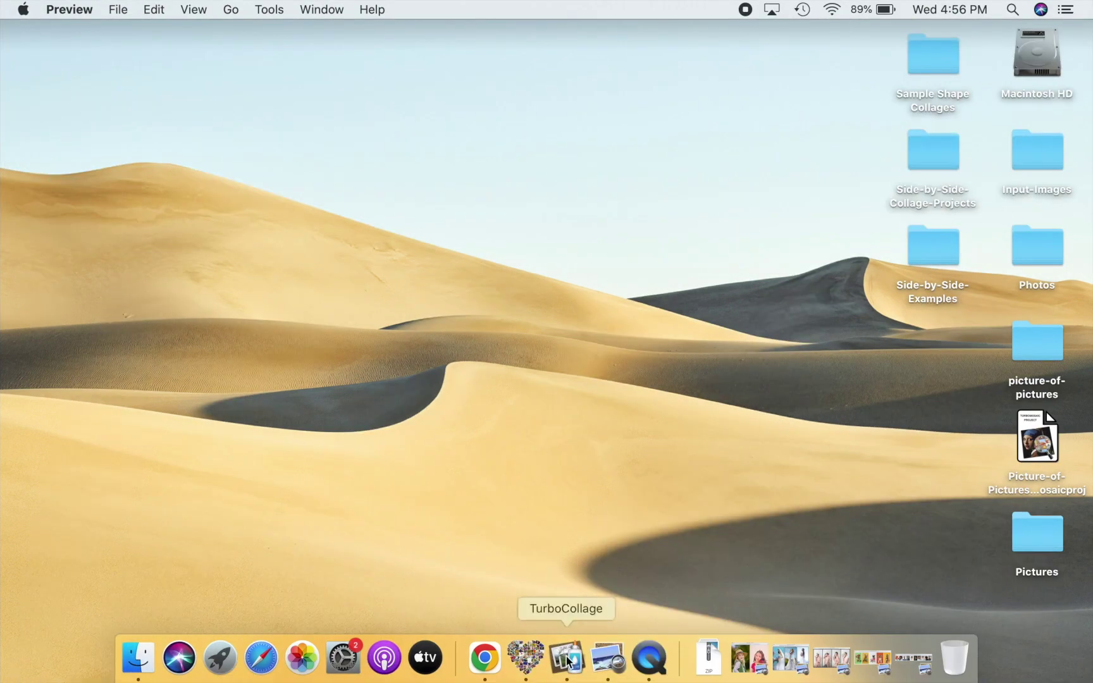
click(567, 658)
drag(589, 27, 605, 29)
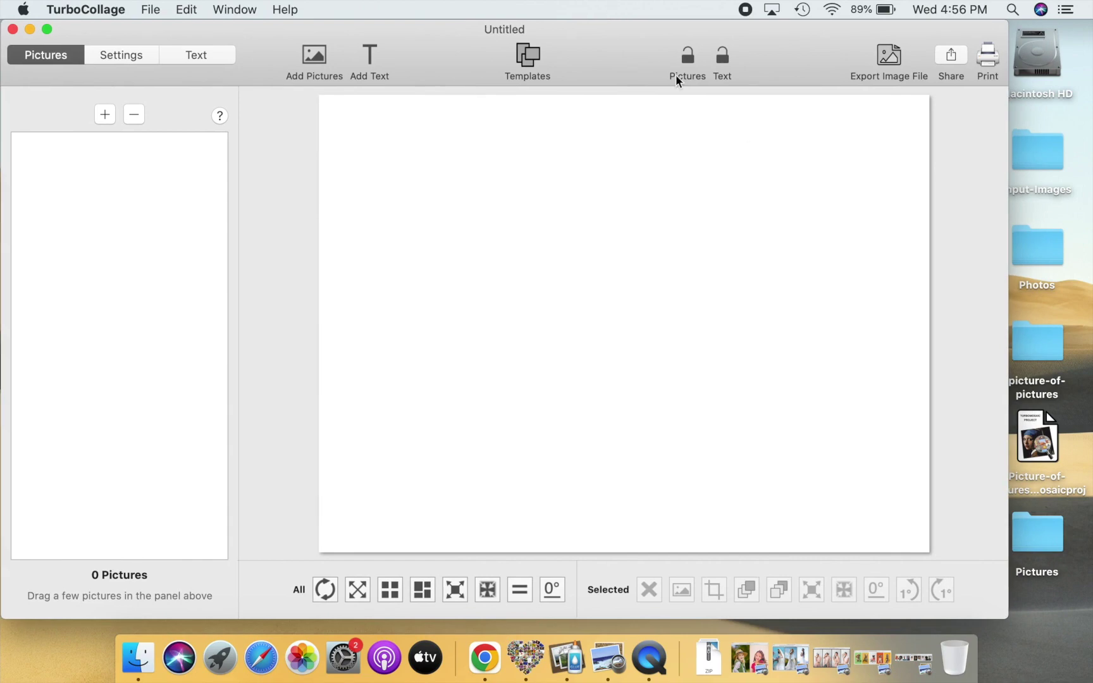
drag(1006, 617, 1091, 634)
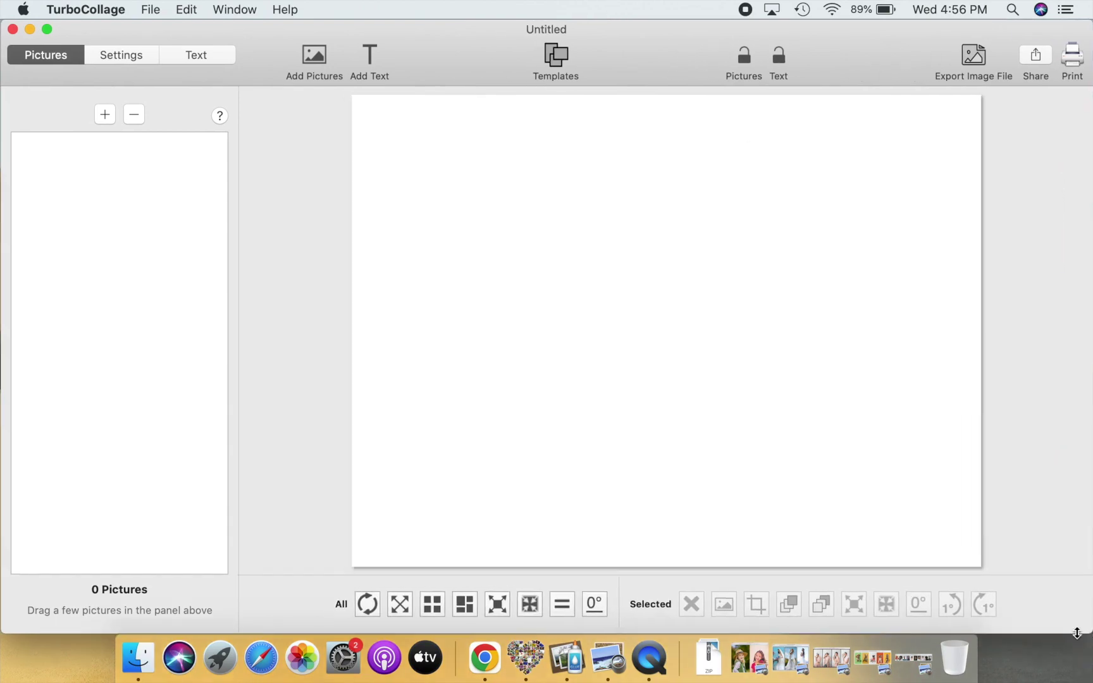
click(141, 56)
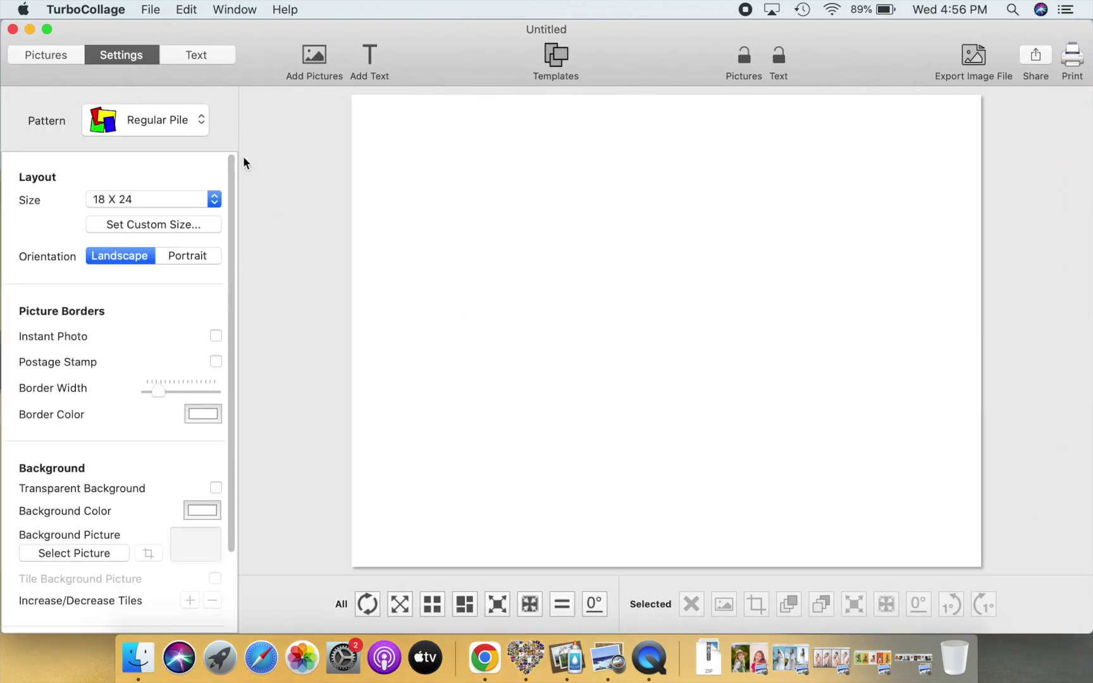
Set a custom collage size of 15 inches wide by 10 inches high.
click(157, 225)
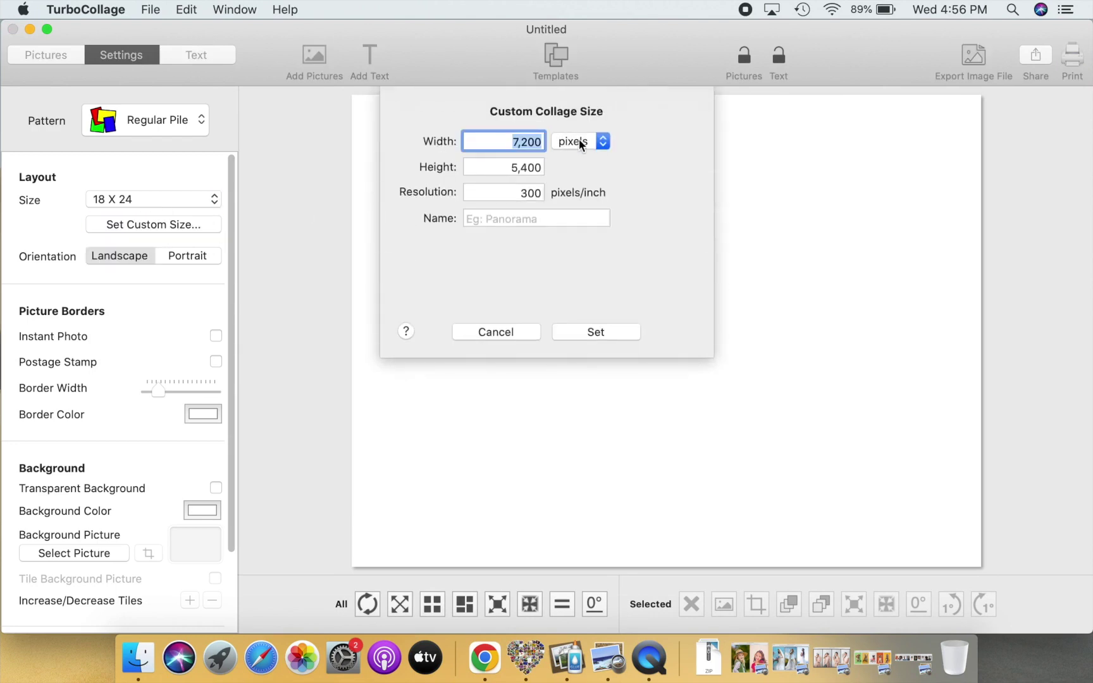
click(580, 141)
click(575, 96)
text(15)
key(Tab)
text(1)
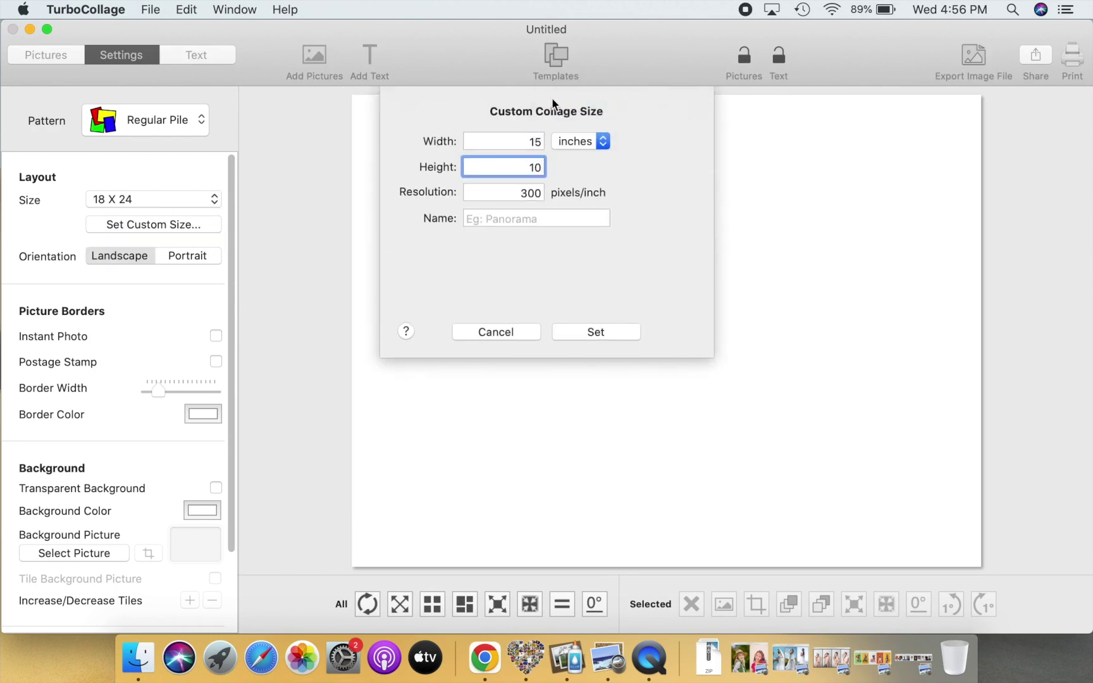
click(591, 333)
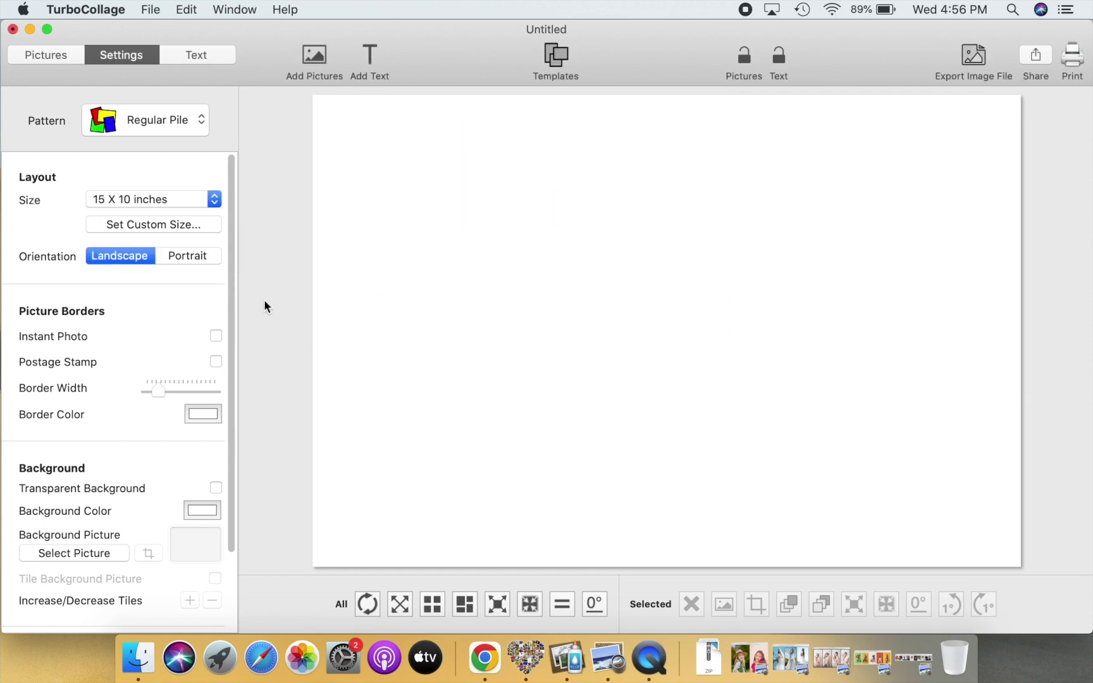
Switch the pattern to Picture Grid and reduce it to a single row.
click(153, 119)
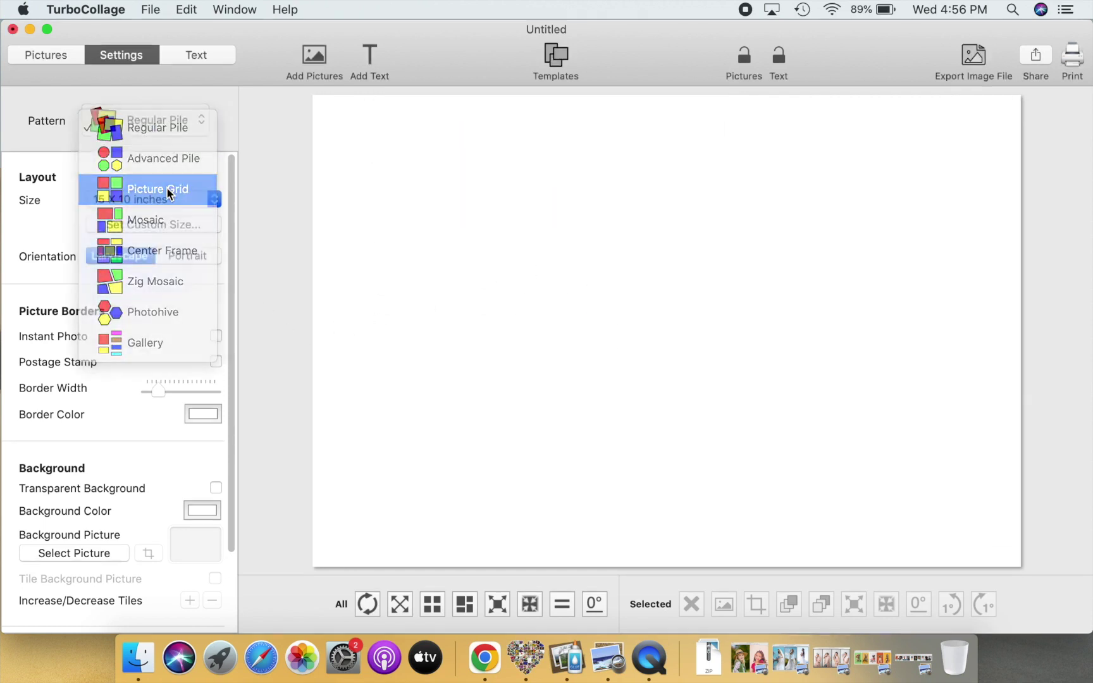
click(167, 187)
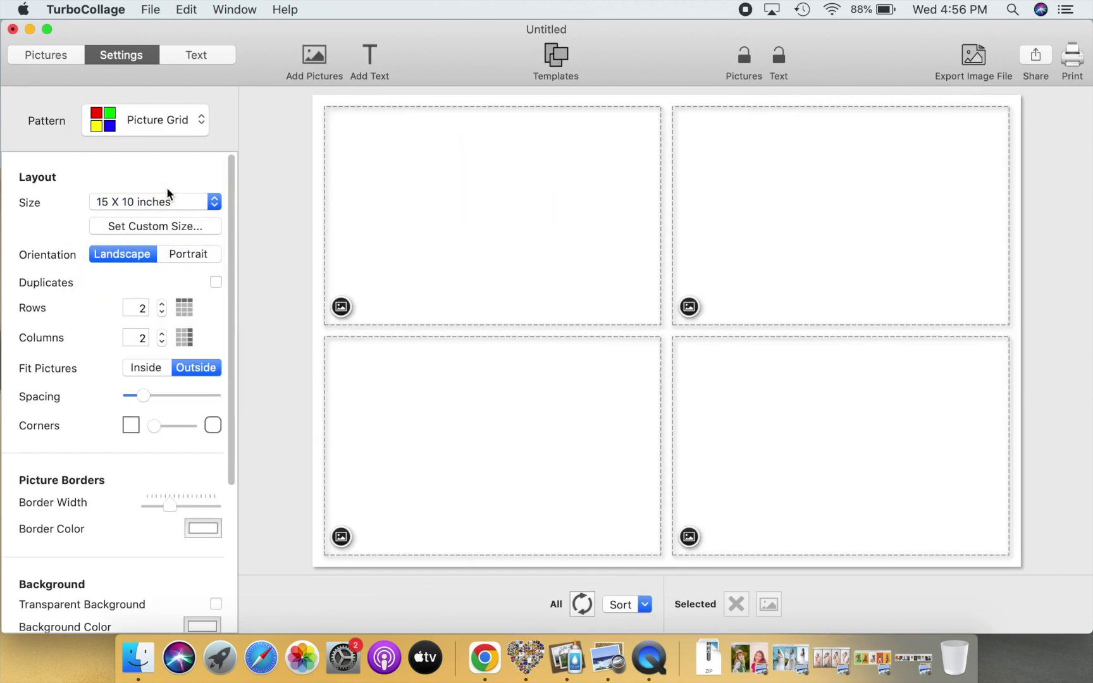
click(162, 312)
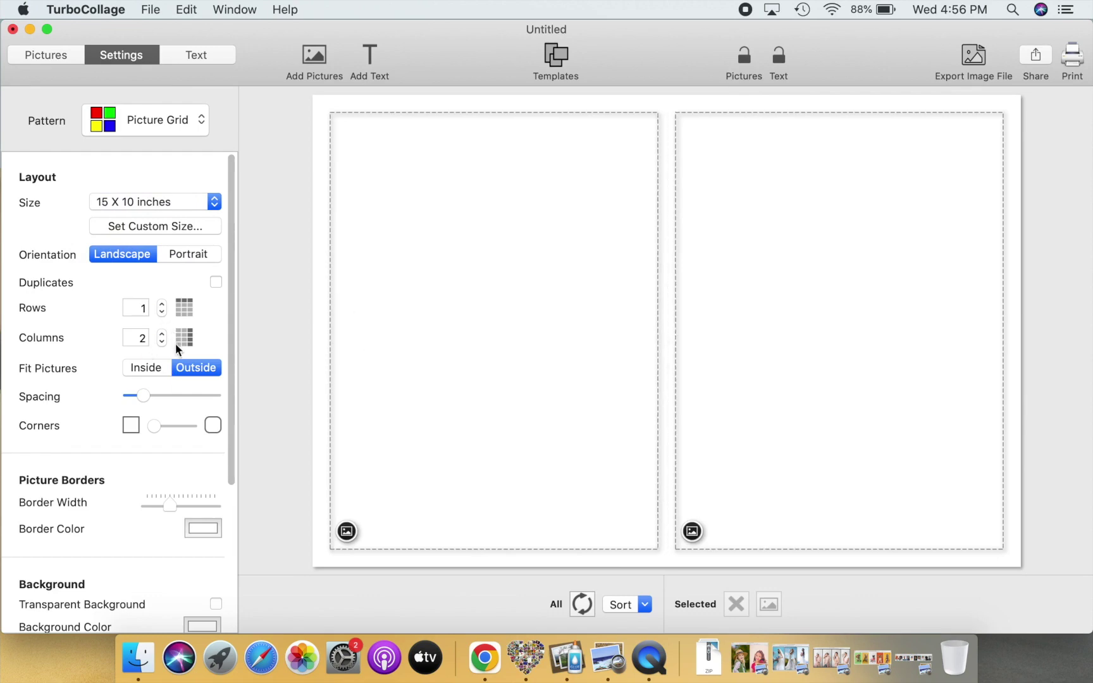
click(50, 54)
Add the two laura-chouette portraits from Input-Images to the grid cells.
click(104, 115)
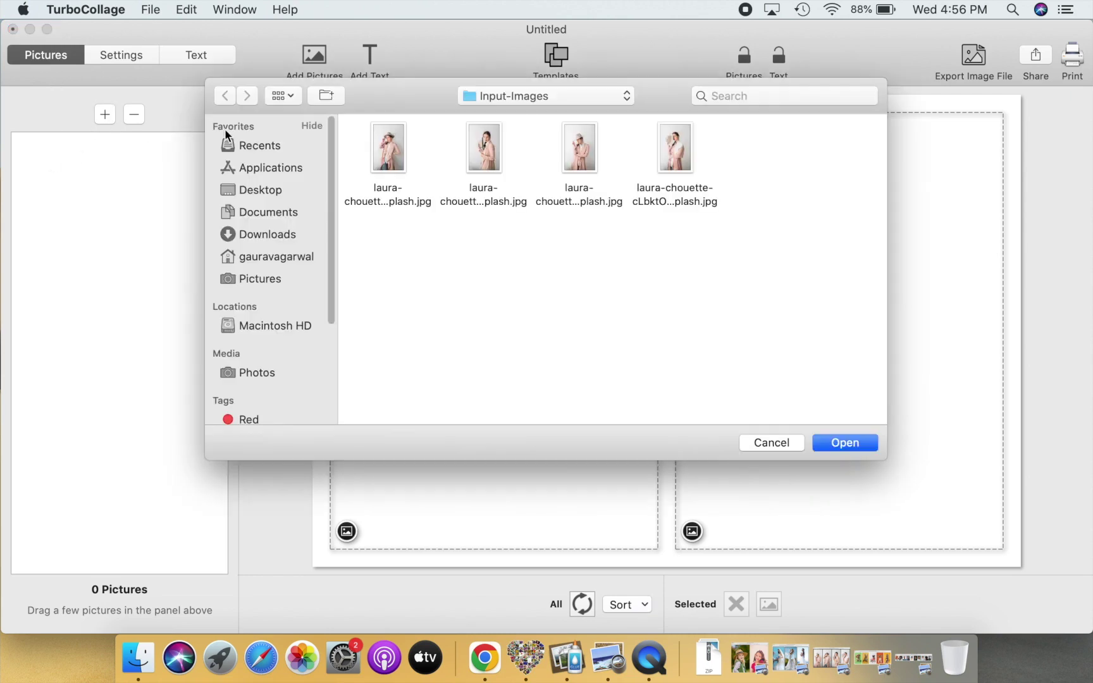
click(389, 147)
shift+click(484, 148)
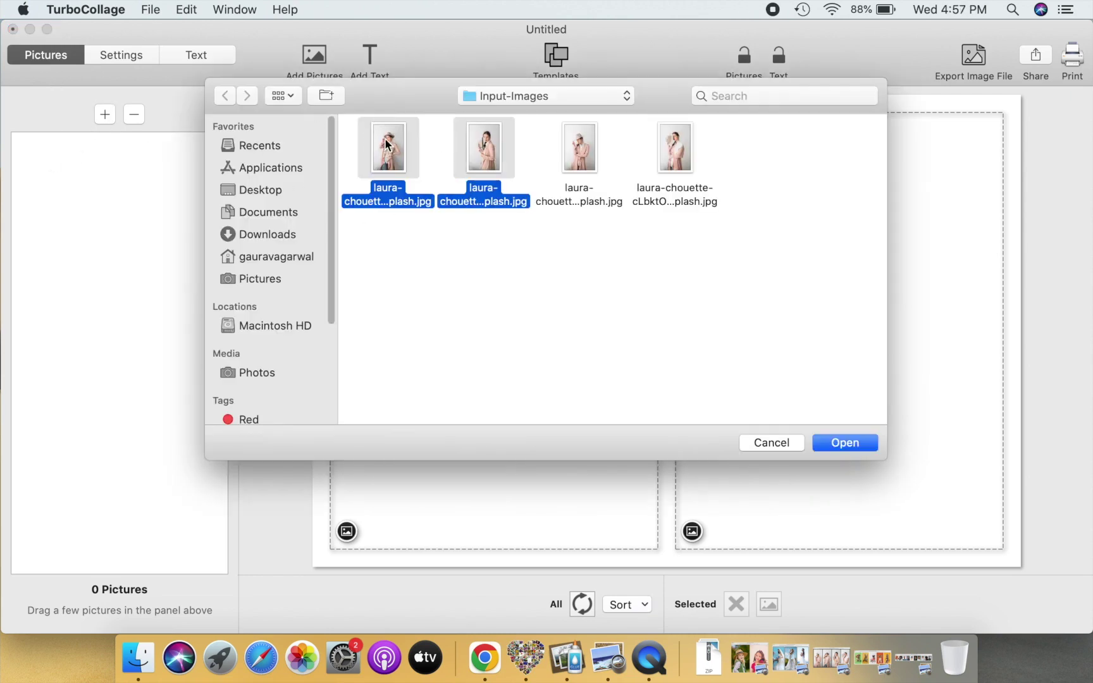
click(840, 443)
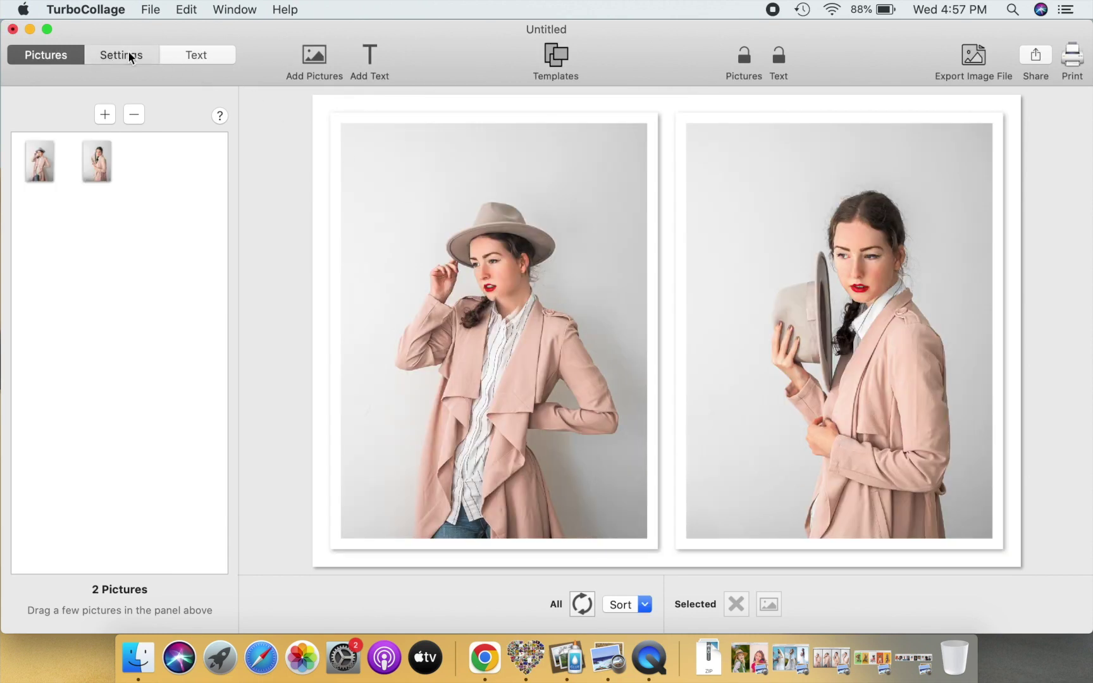
click(121, 55)
Set Border Width to zero and turn off Draw Shadows, leaving Spacing as it was.
click(172, 507)
drag(171, 507, 85, 511)
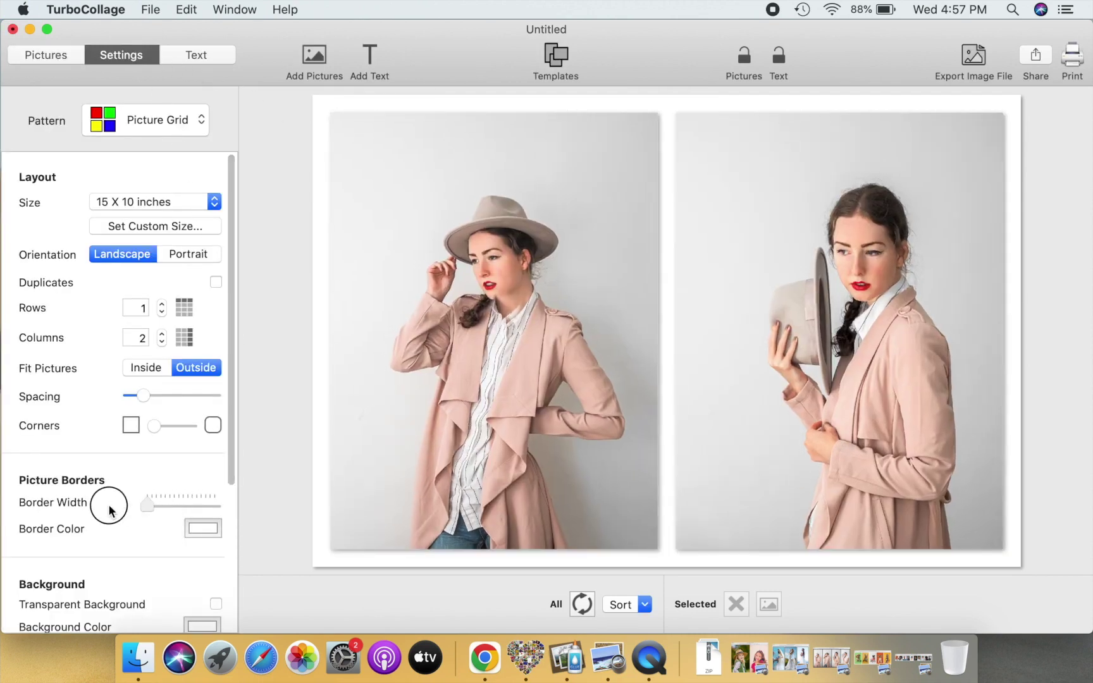
scroll(79, 528, down, 5)
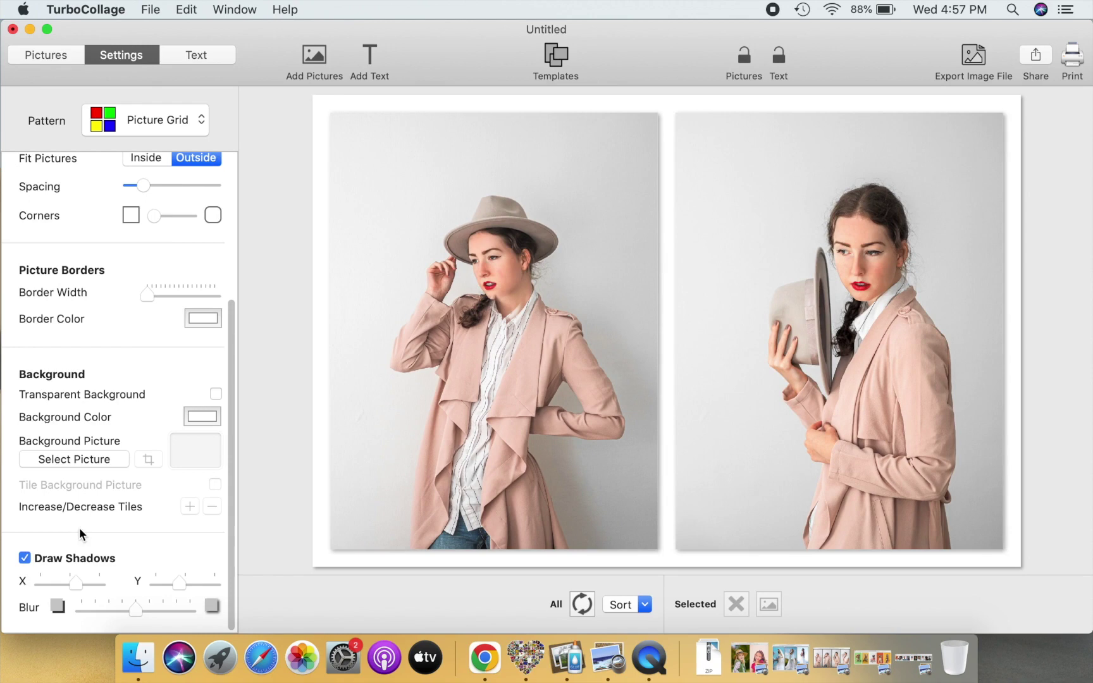
click(24, 559)
scroll(95, 460, up, 5)
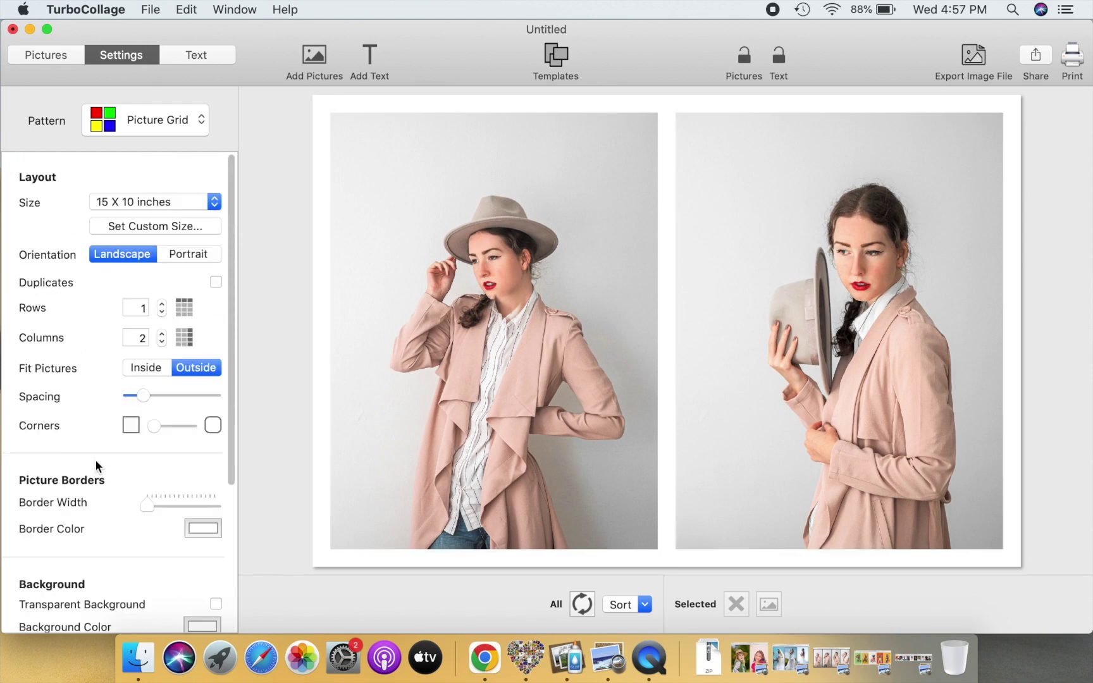
drag(142, 394, 137, 396)
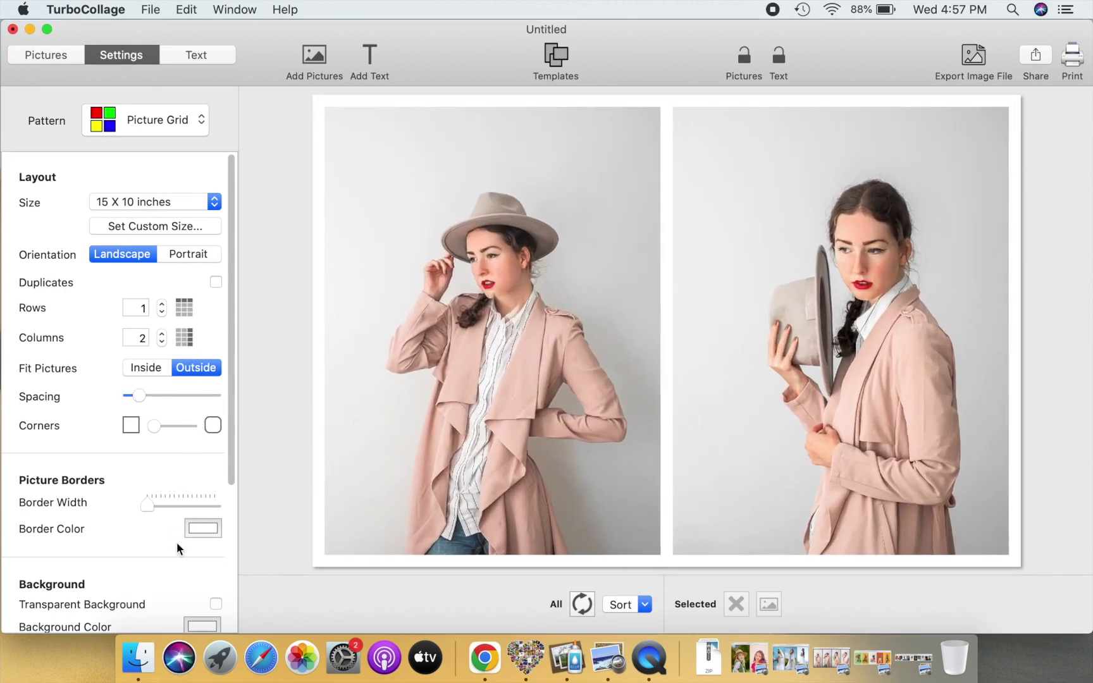
scroll(177, 542, down, 1)
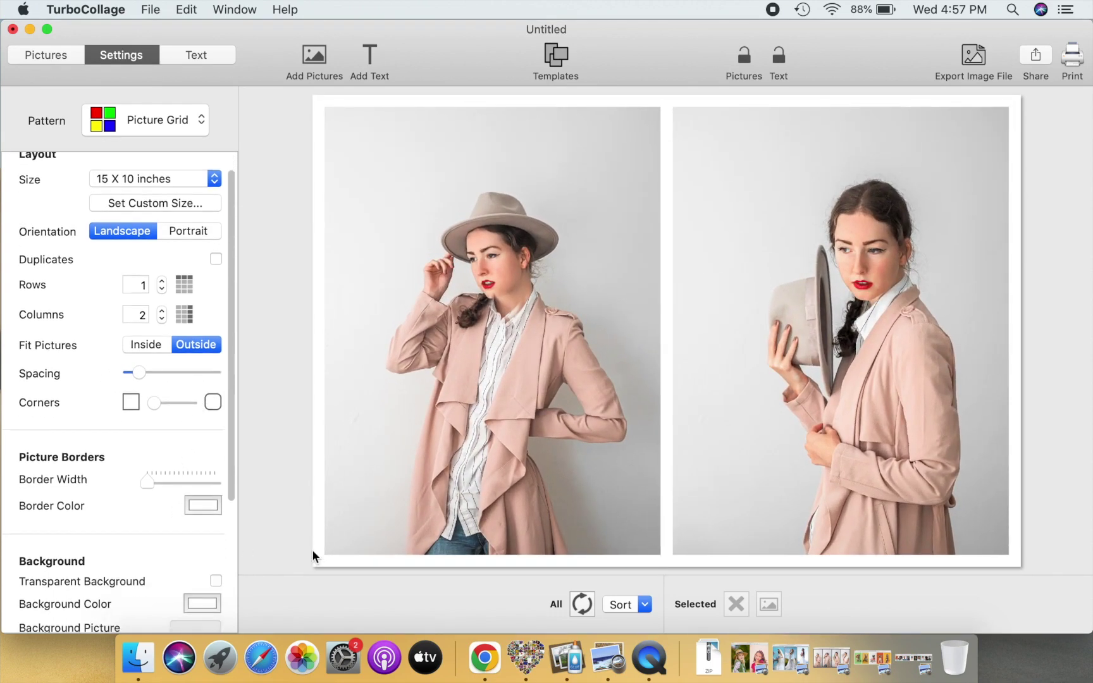
After trying brown and orange, set the collage background colour to Black.
click(202, 604)
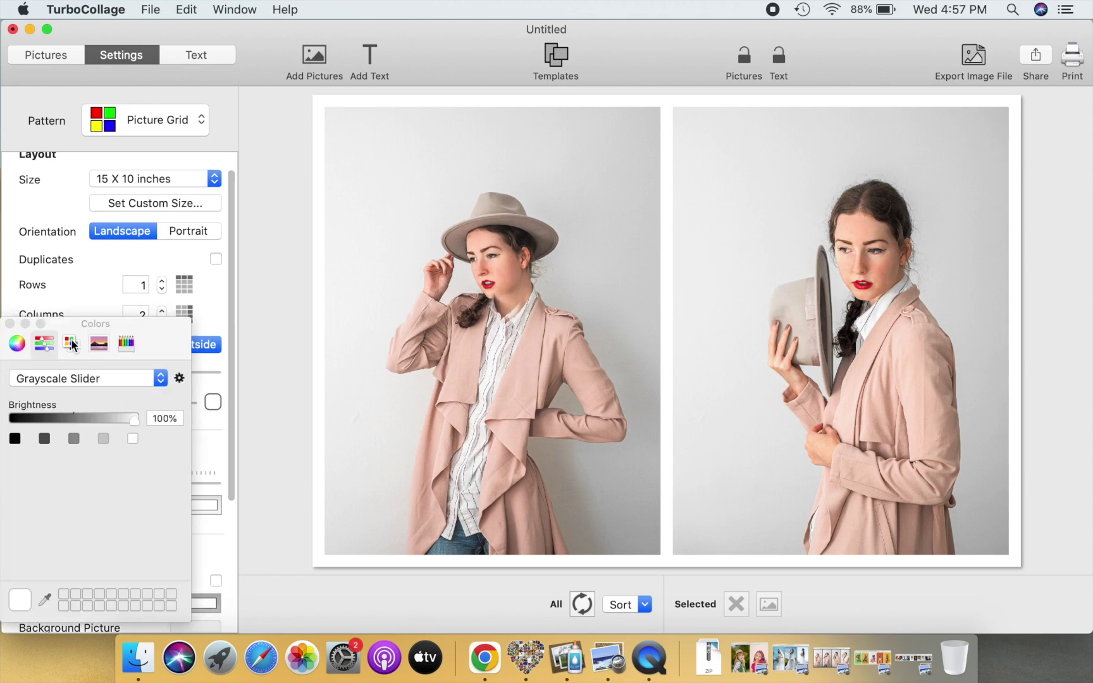
click(71, 343)
click(23, 437)
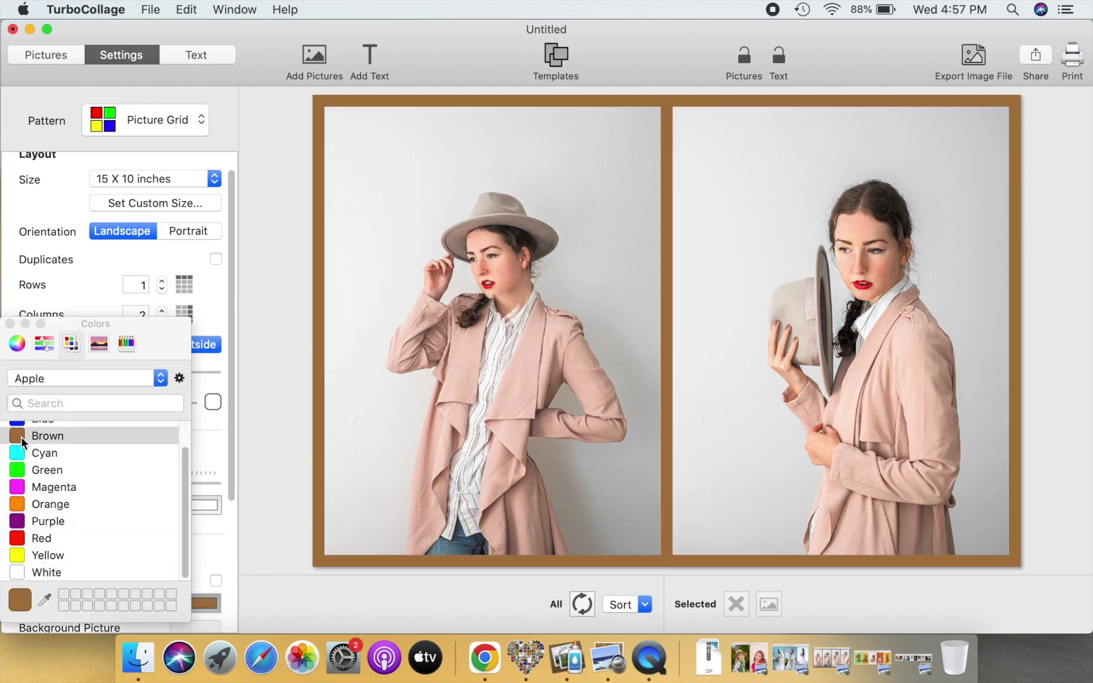
click(22, 504)
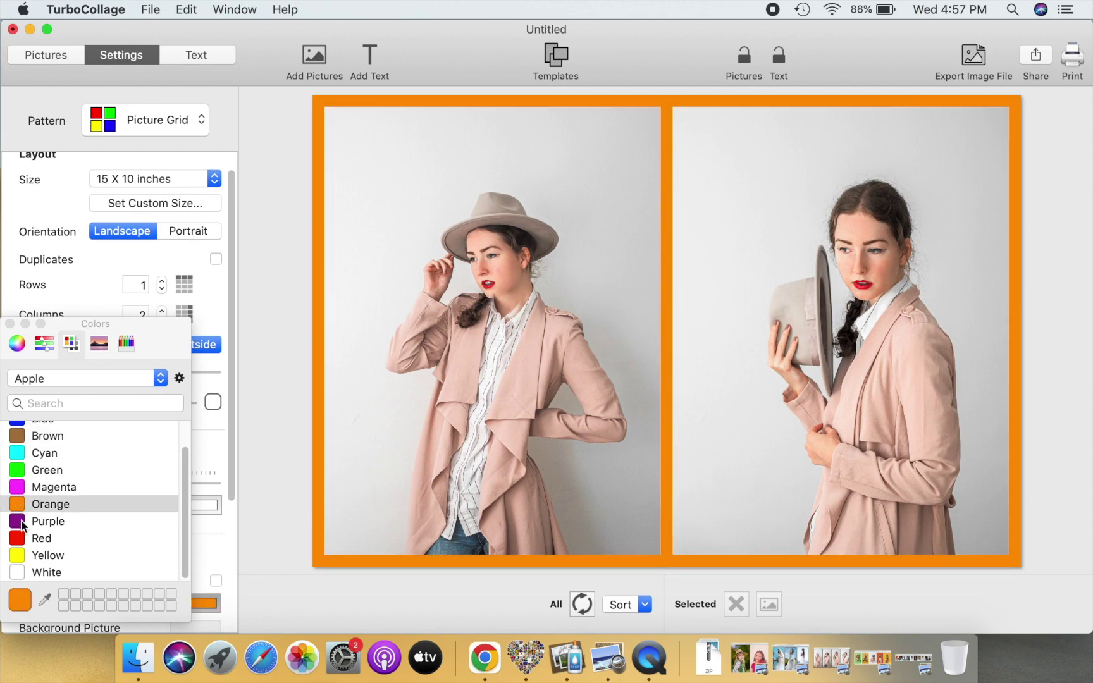
scroll(37, 513, up, 1)
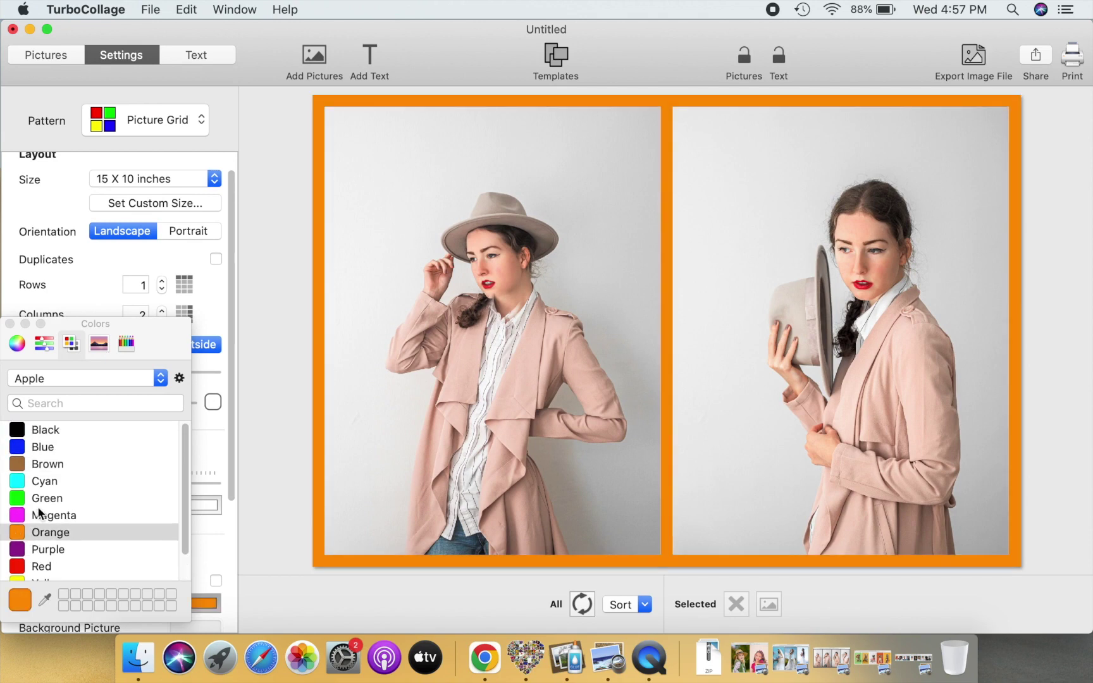
click(20, 433)
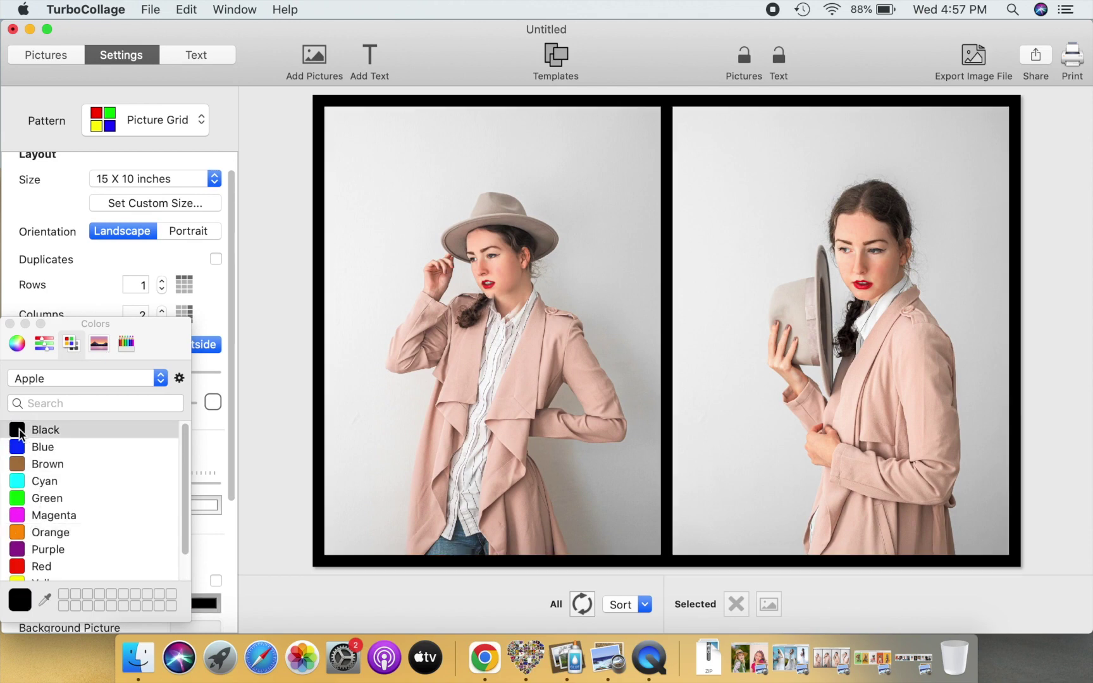
click(10, 324)
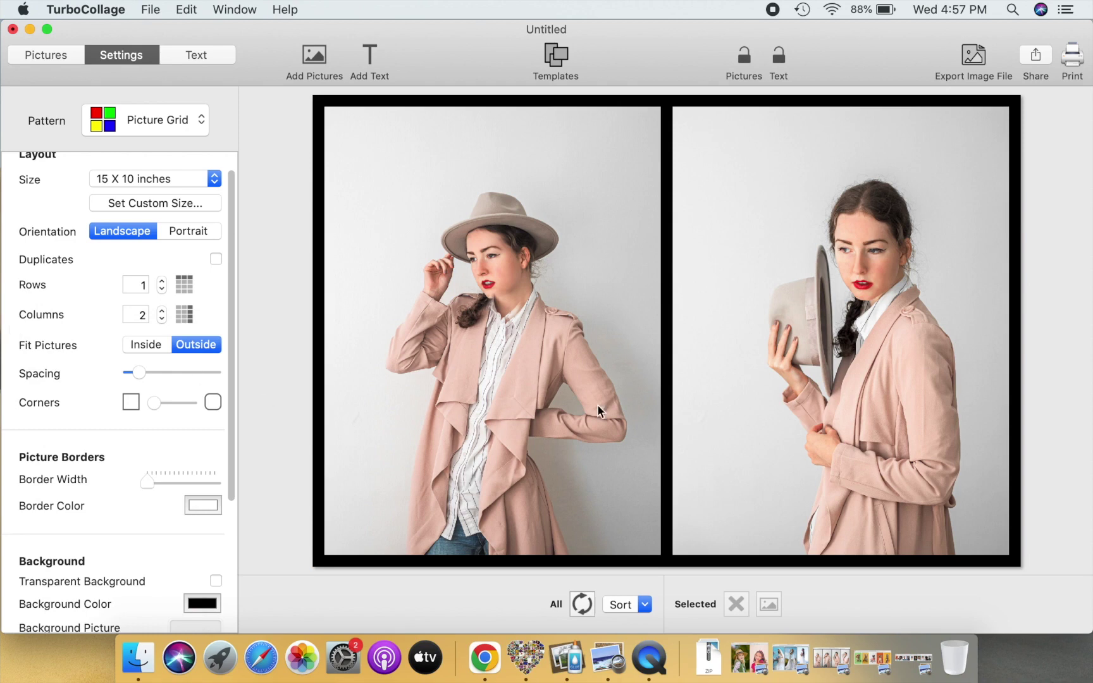
Test resizing the right portrait, then drag the left portrait onto it to swap them.
click(802, 362)
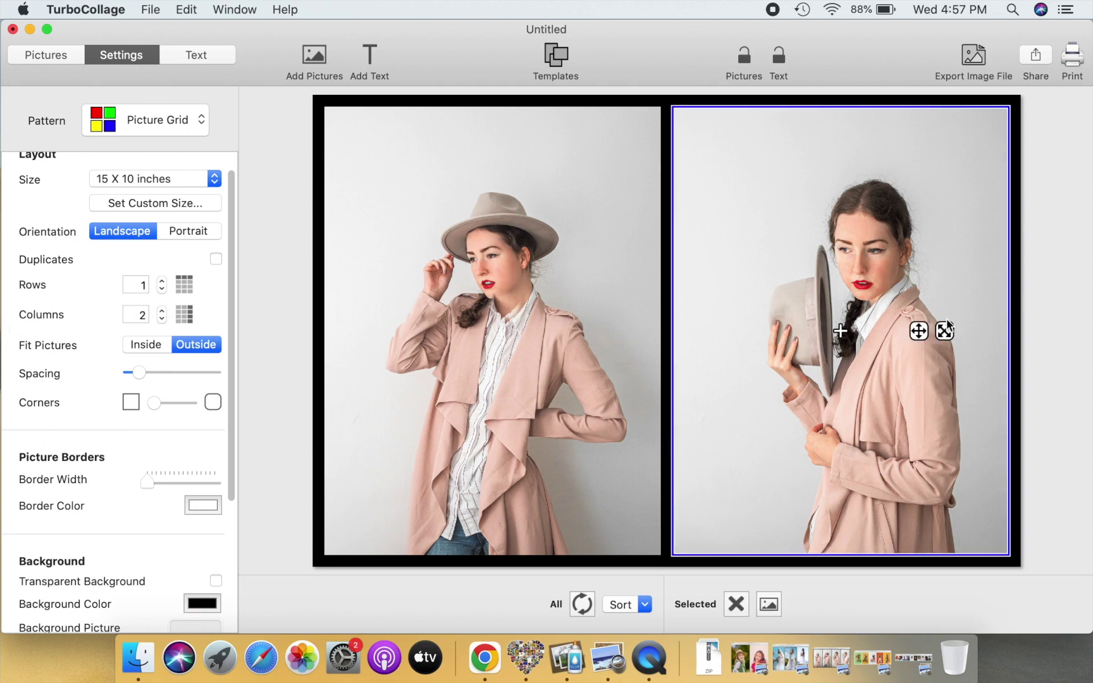
drag(945, 334, 1004, 316)
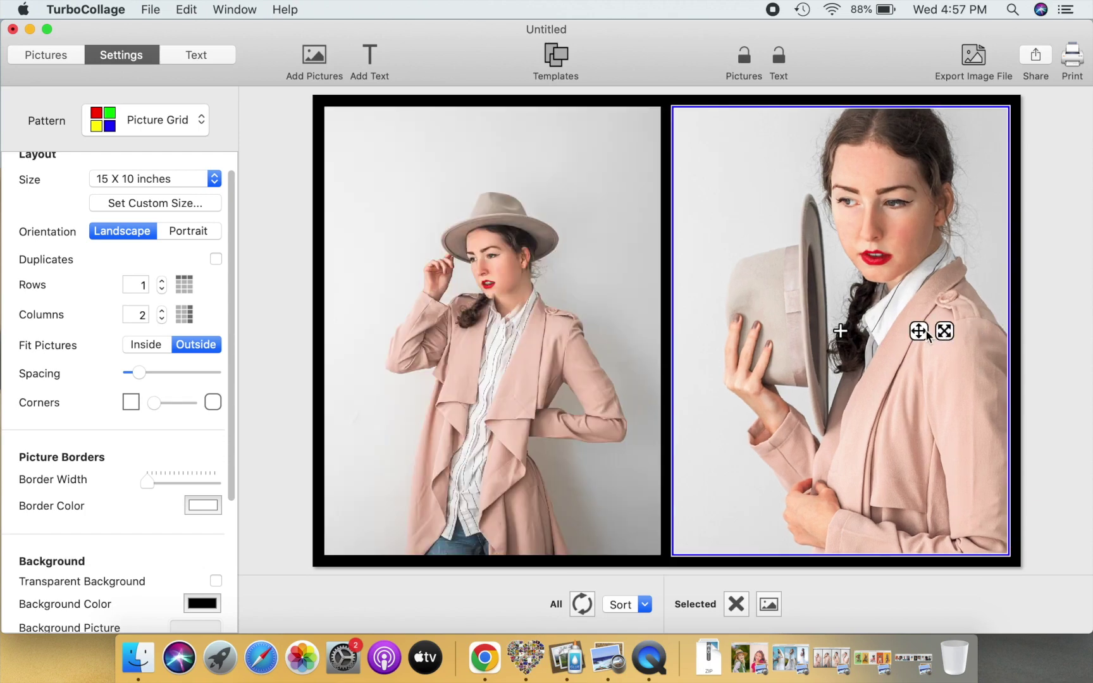
mouse_move(934, 337)
mouse_down()
mouse_move(844, 383)
mouse_move(895, 379)
mouse_up()
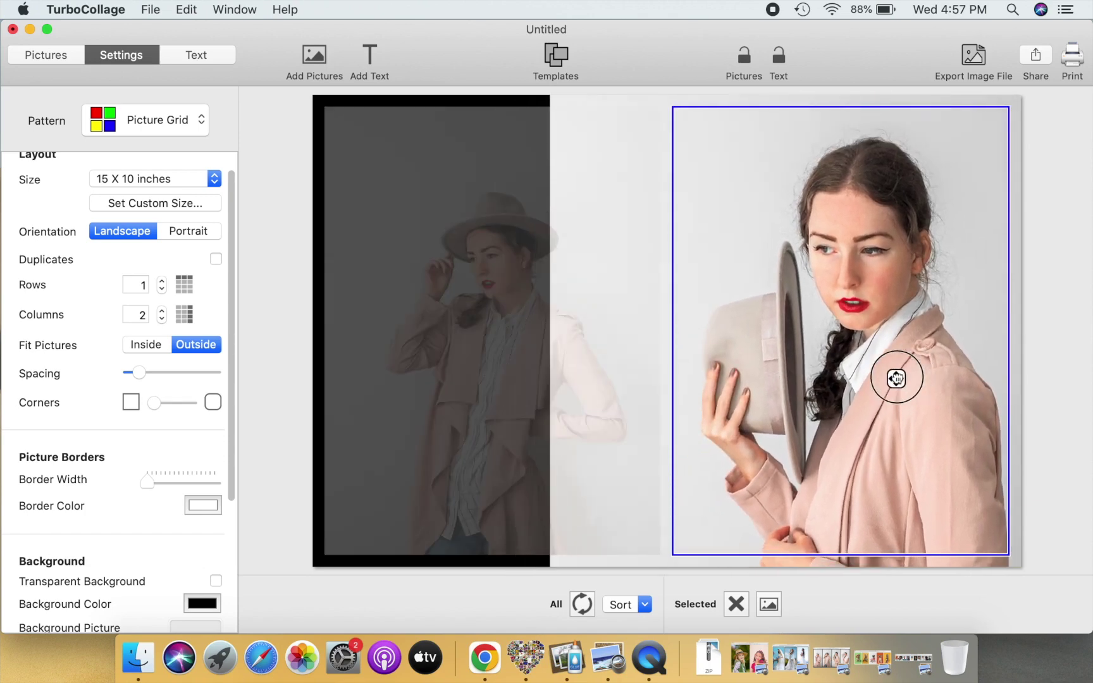
drag(946, 332, 890, 321)
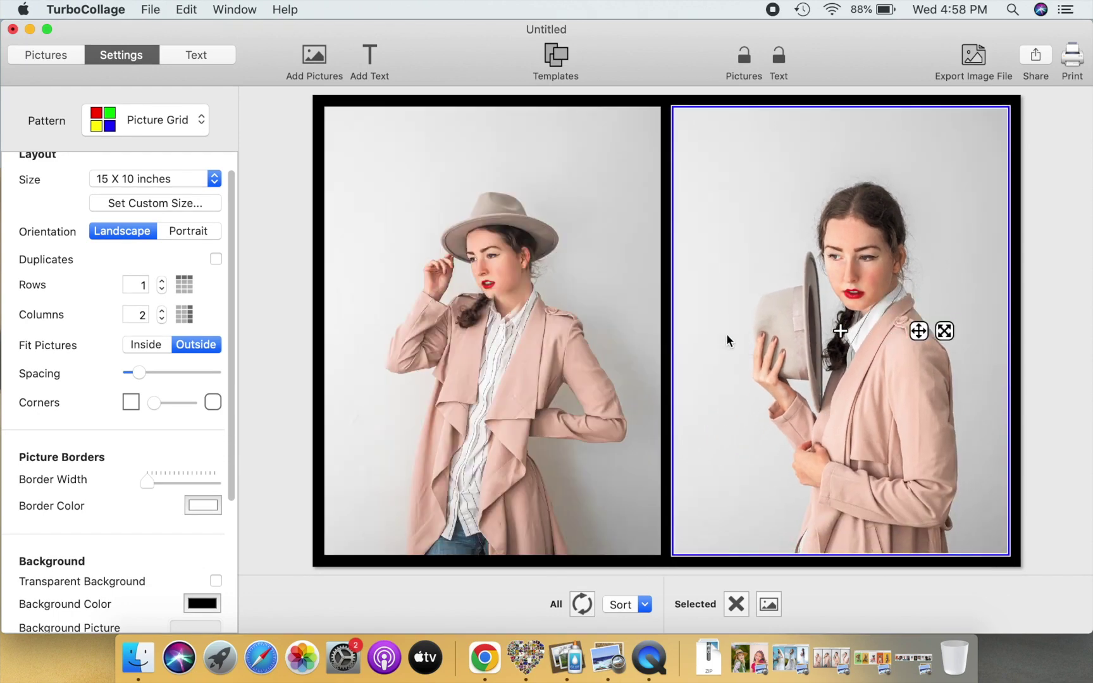
drag(487, 384, 856, 299)
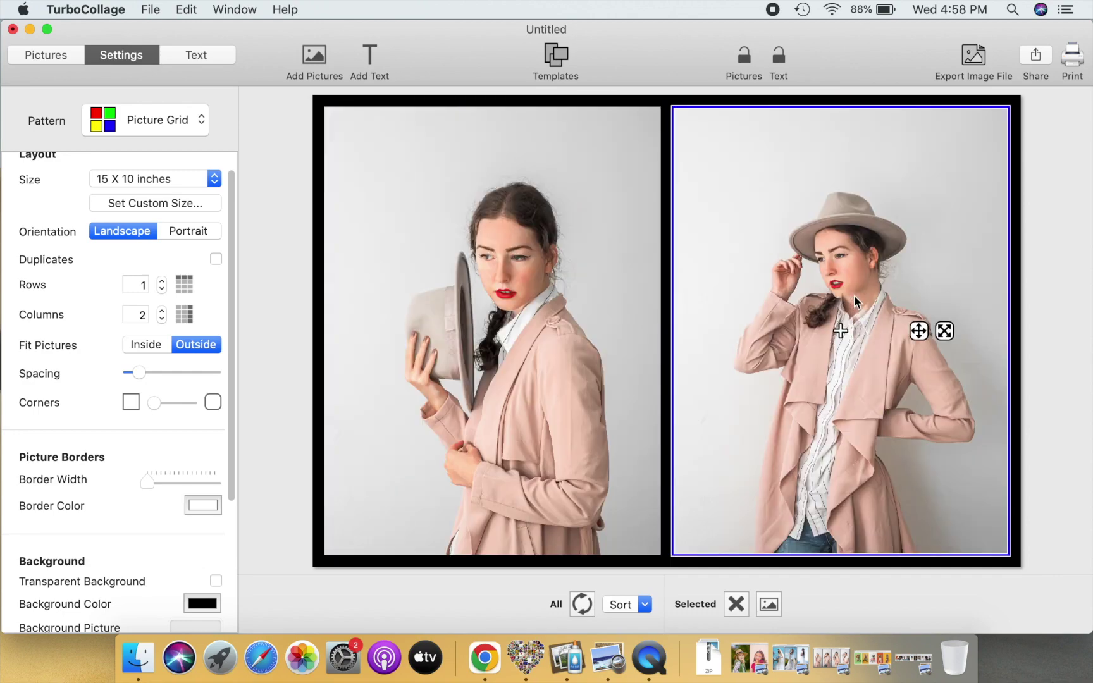
click(288, 350)
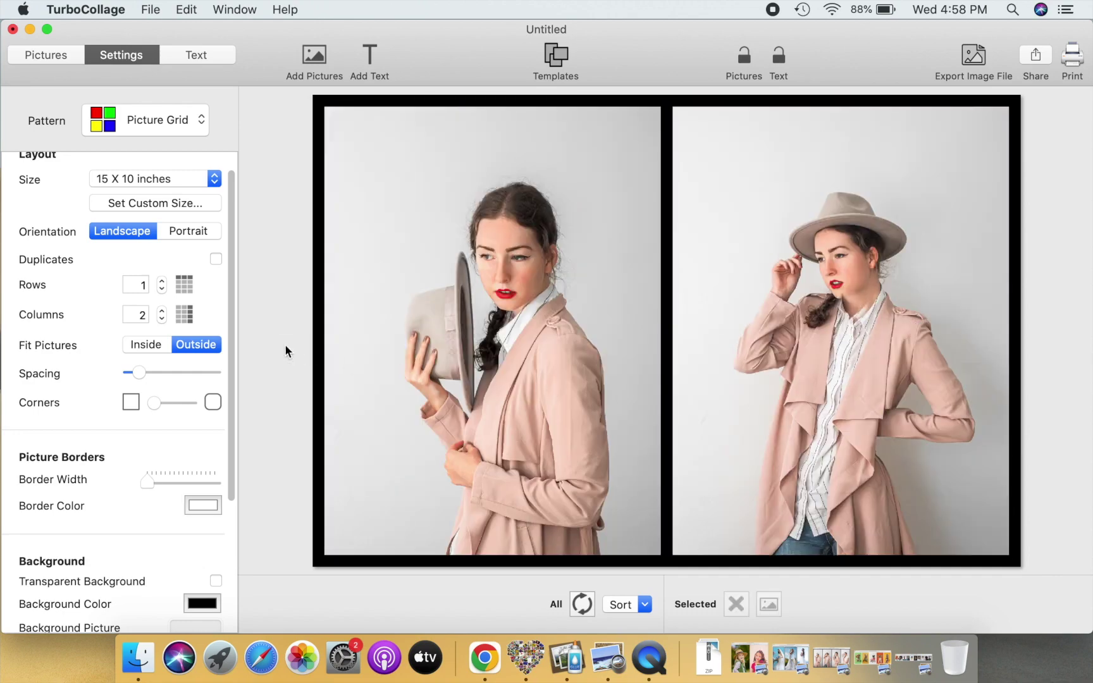
Export the collage to the Desktop as best-quality JPEG 'side-by-side-photo.jpeg'.
click(973, 59)
click(238, 229)
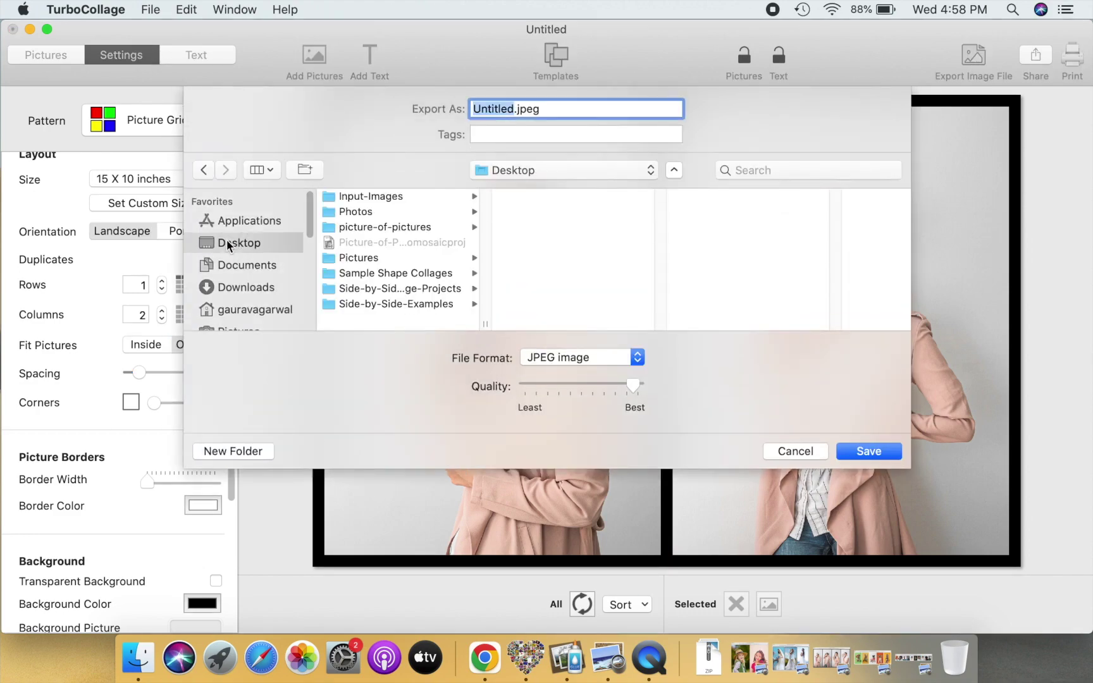
text(side-by-side-photo)
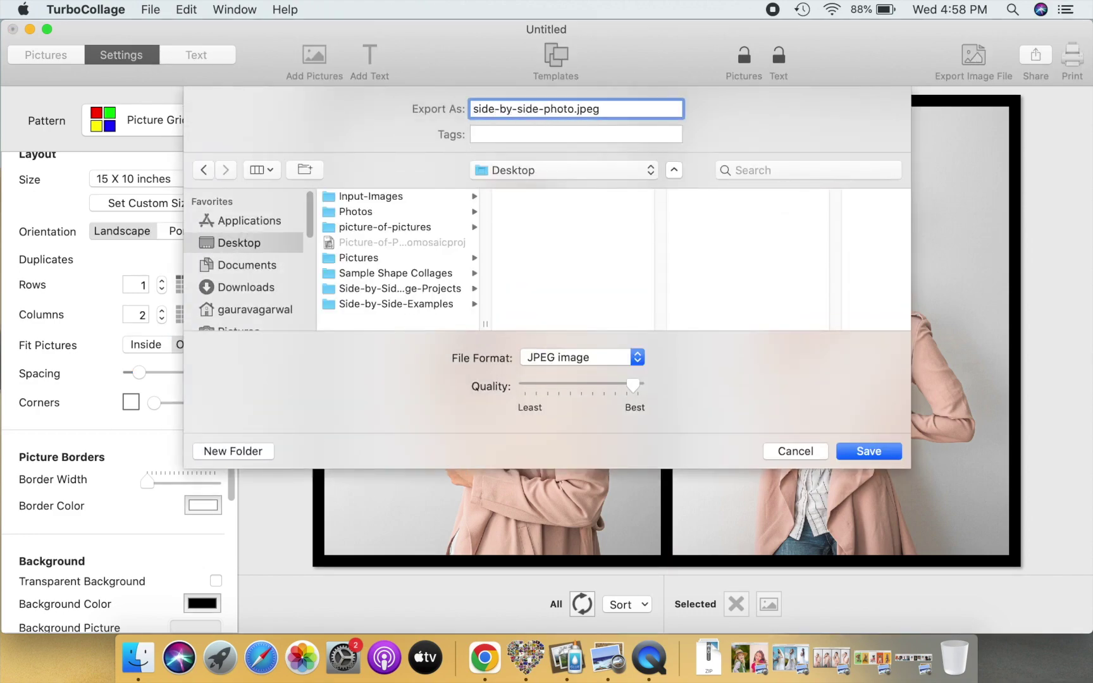
click(868, 449)
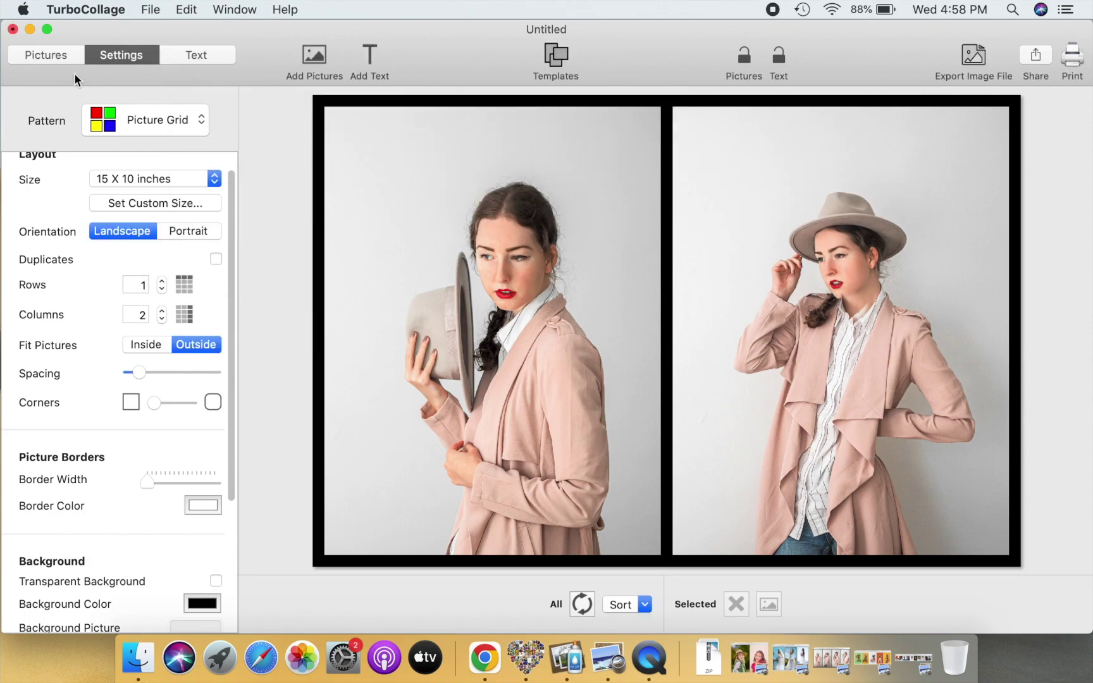
Minimize TurboCollage, view side-by-side-photo.jpeg in Preview, close it, and restore TurboCollage.
click(31, 29)
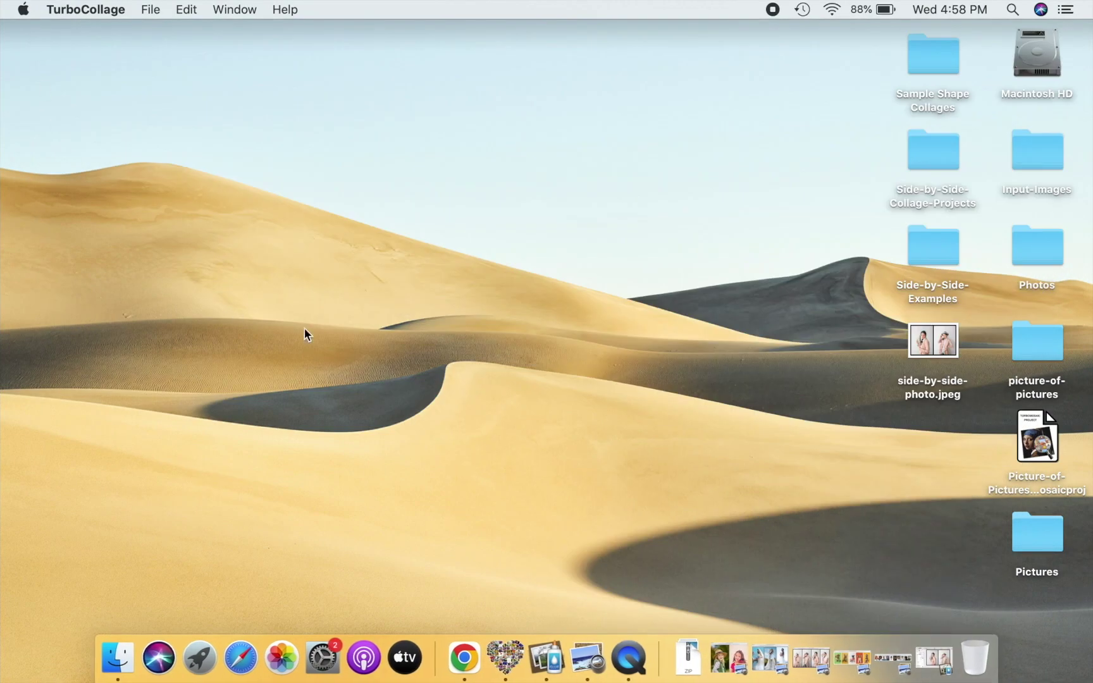
double_click(936, 345)
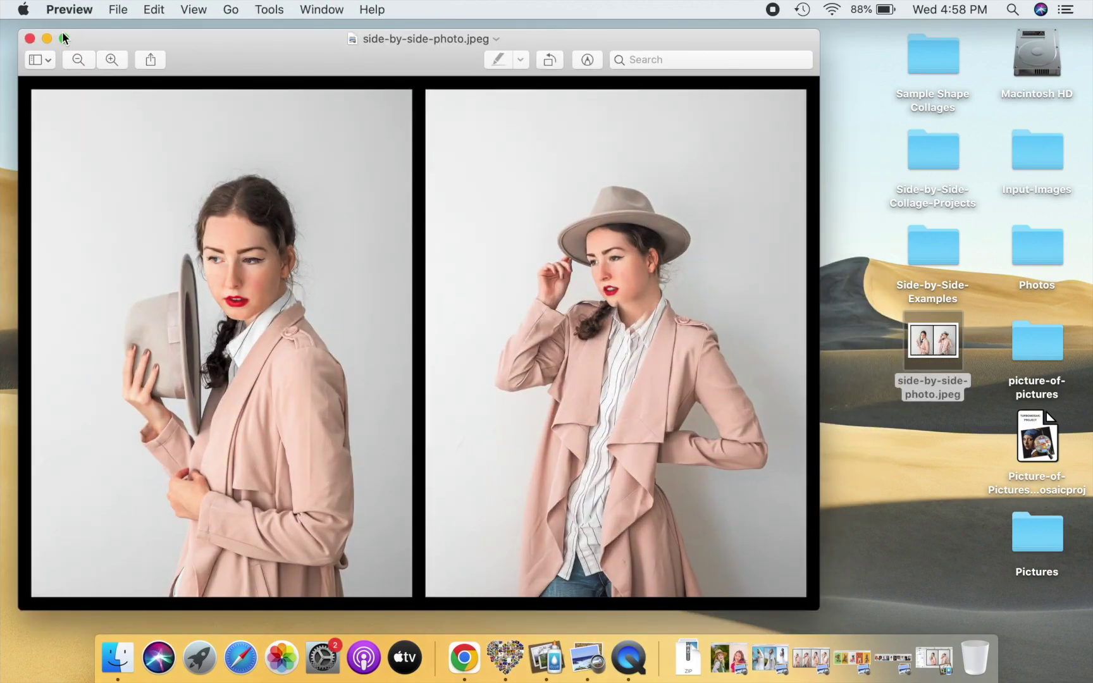
click(30, 40)
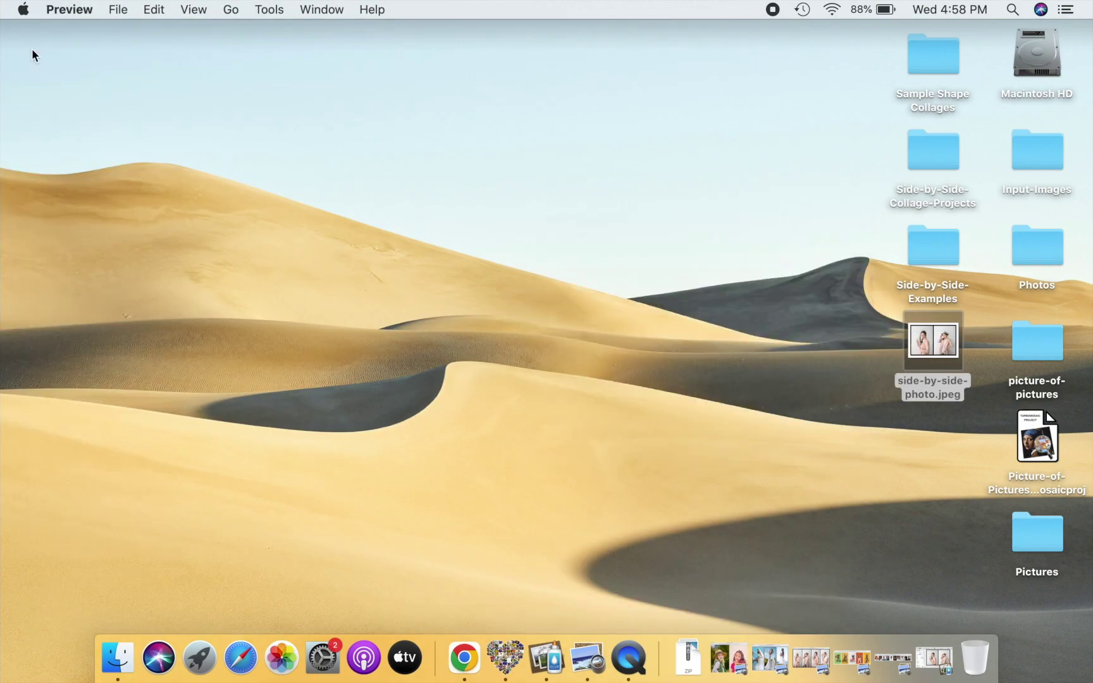
click(935, 658)
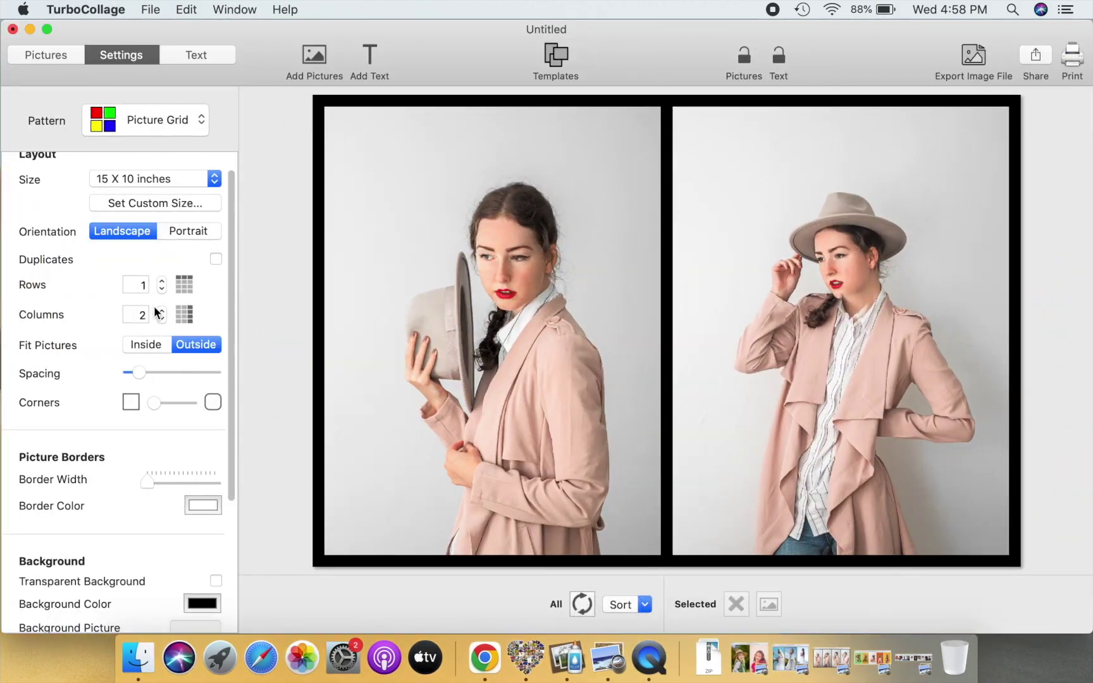
Raise Columns to 3 and add a third portrait from Input-Images to the new cell.
click(161, 310)
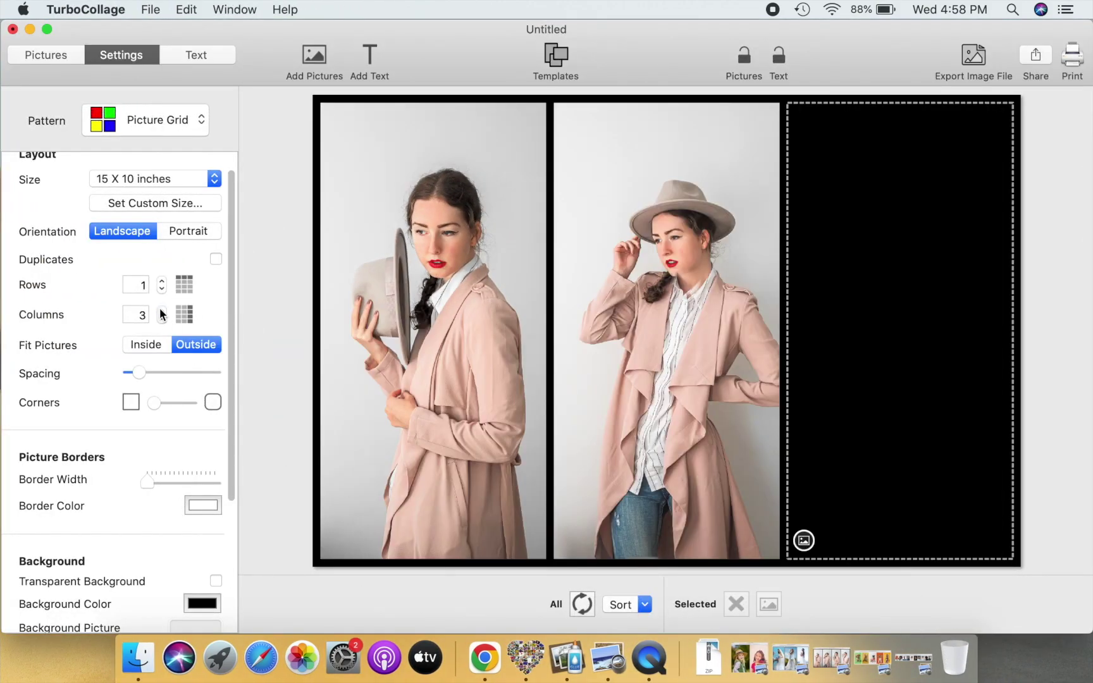
click(39, 54)
click(106, 115)
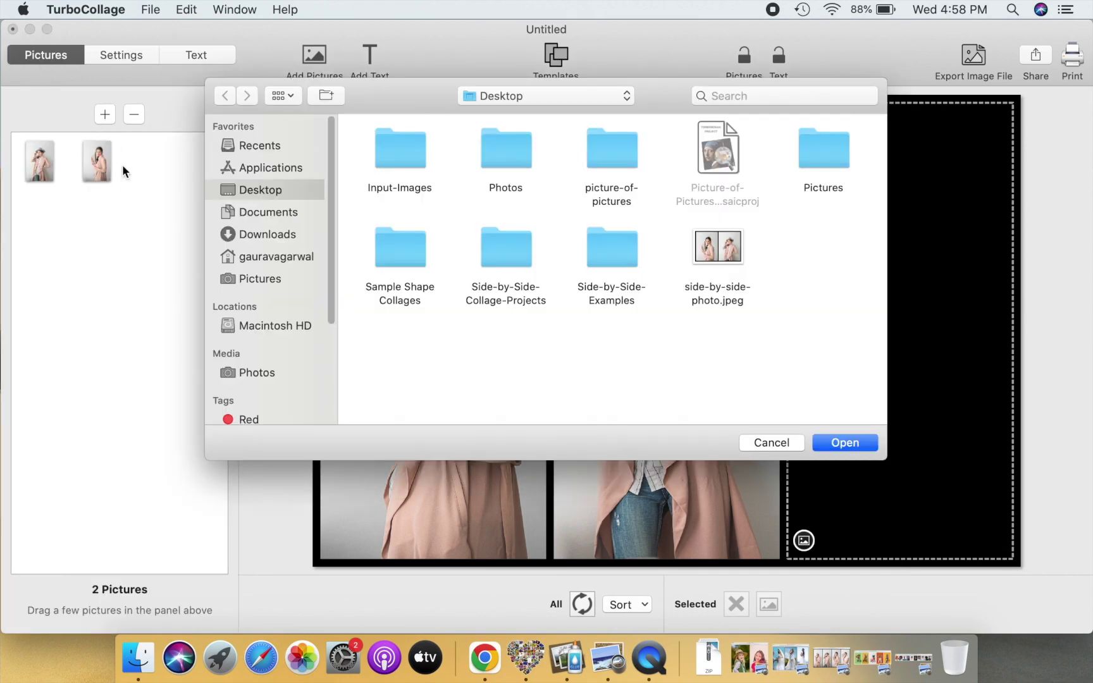
double_click(400, 154)
click(580, 154)
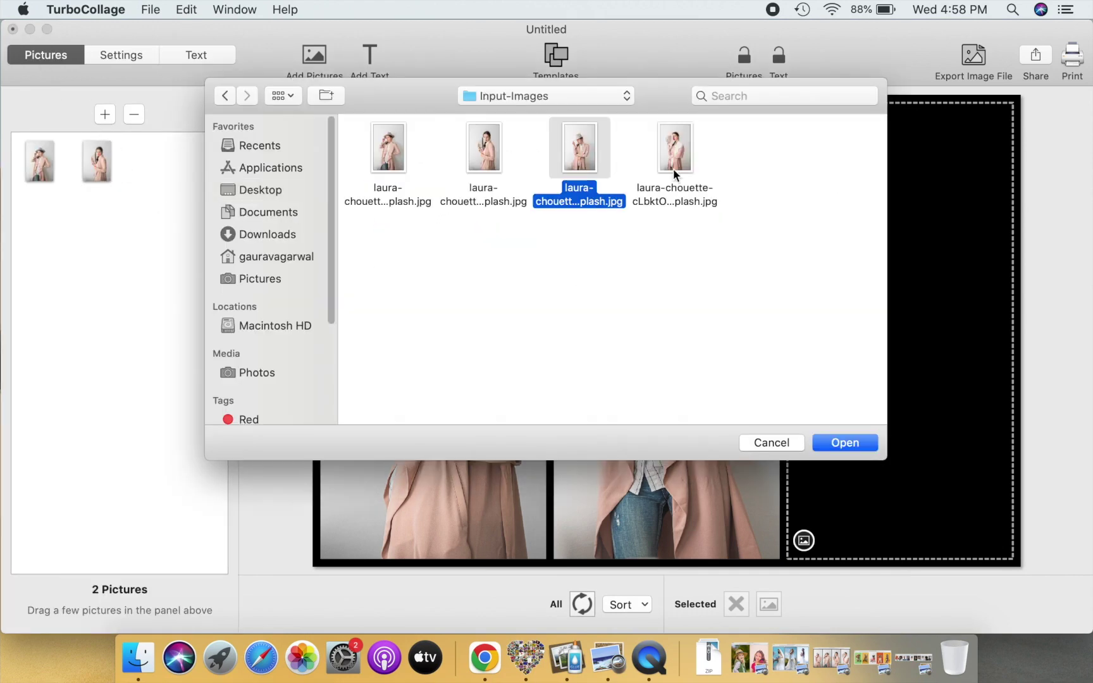
click(846, 442)
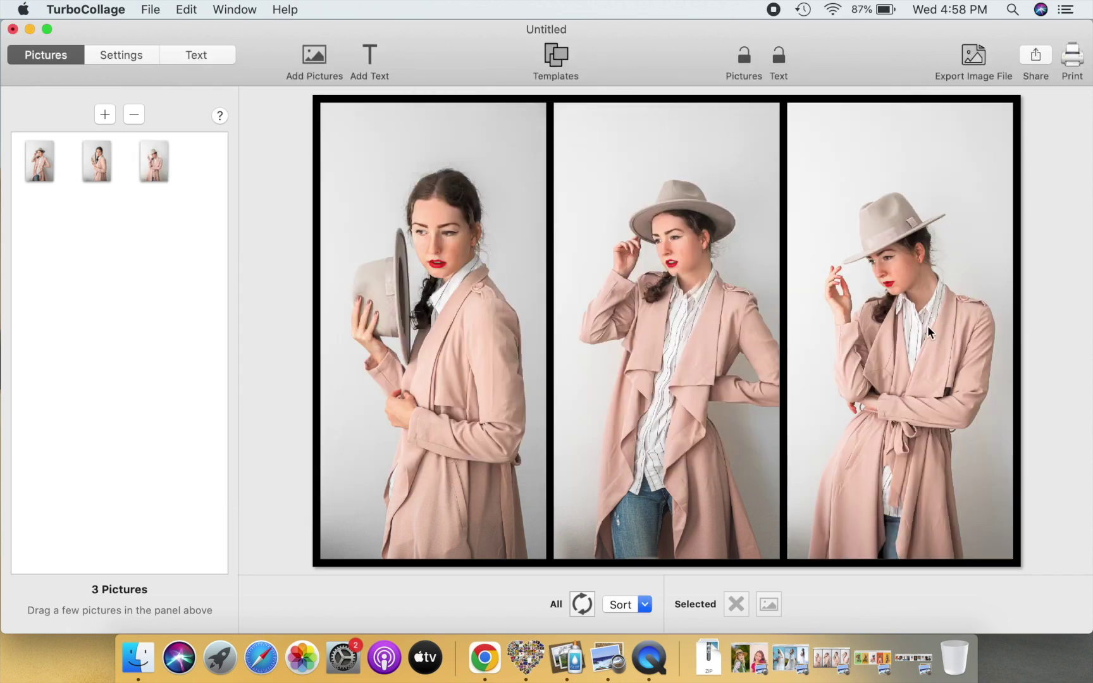
Drag the belted-coat portrait into the first cell, then swap the middle and last portraits.
drag(928, 326, 504, 324)
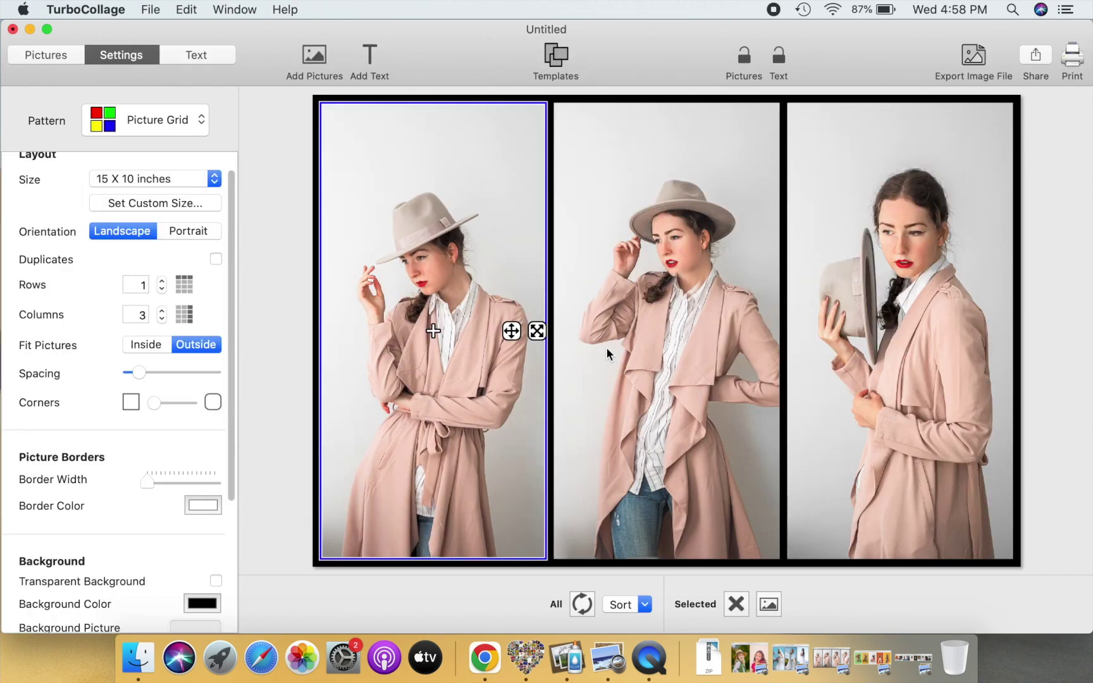
mouse_move(649, 363)
mouse_down()
mouse_move(853, 346)
mouse_move(818, 326)
mouse_up()
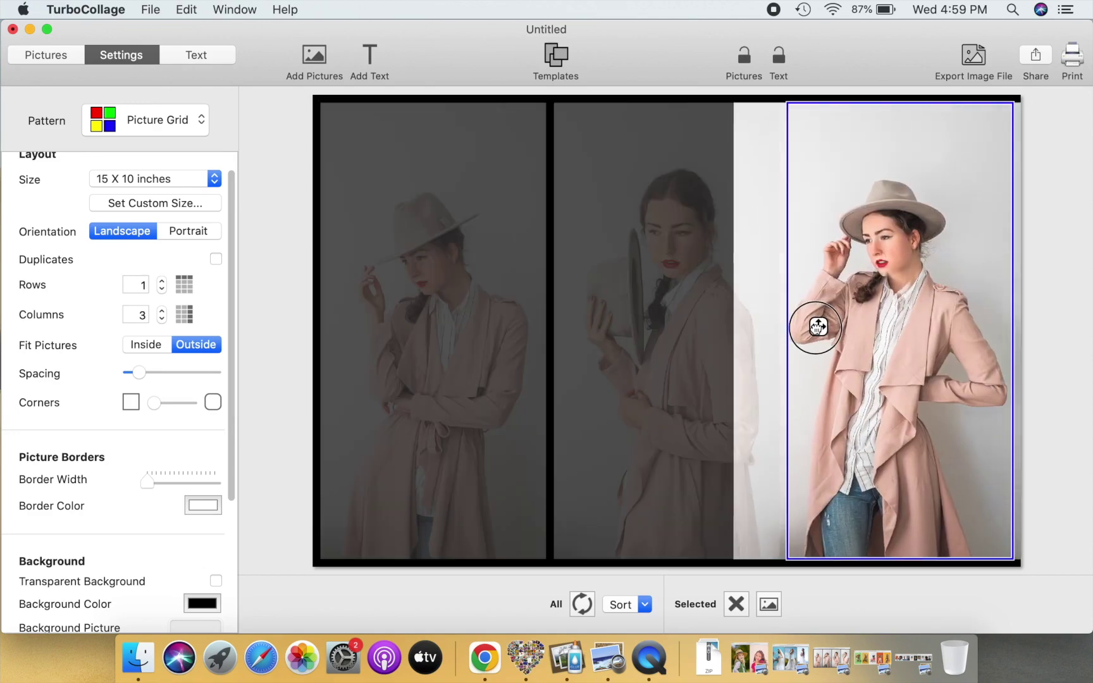
drag(819, 326, 818, 327)
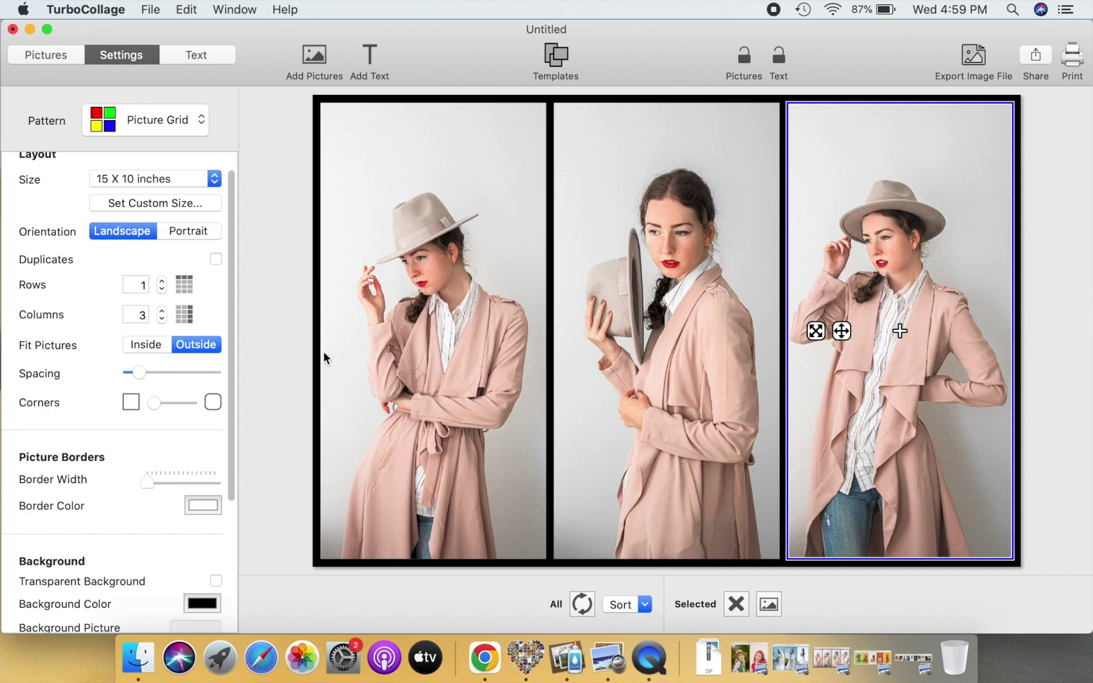
click(294, 349)
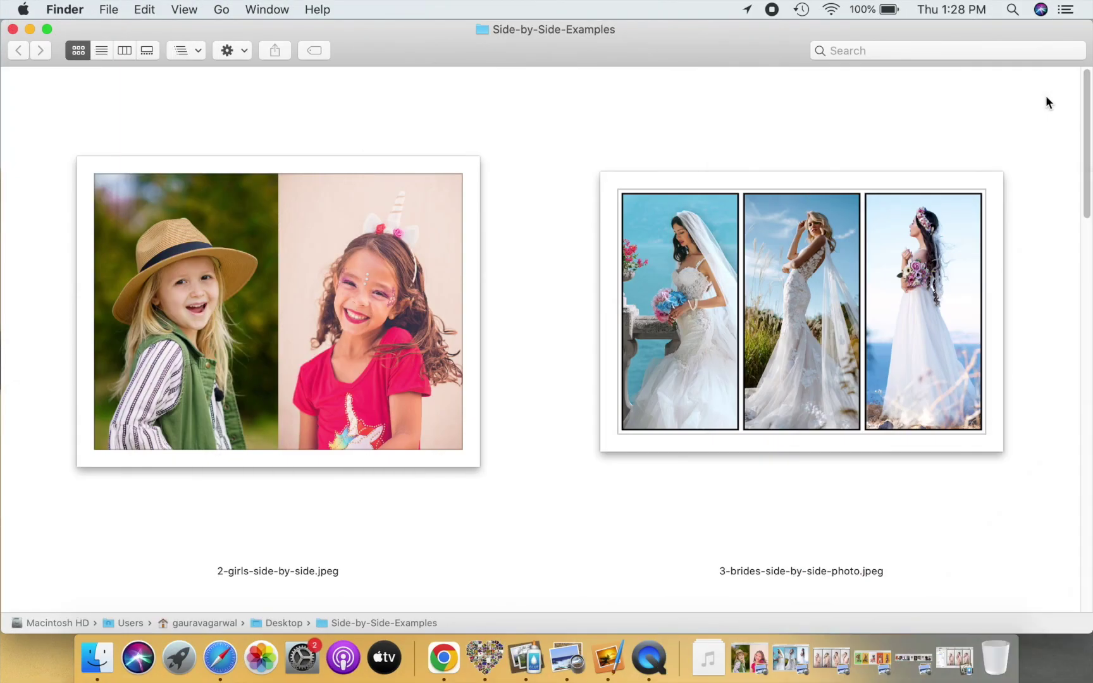
scroll(1045, 95, down, 5)
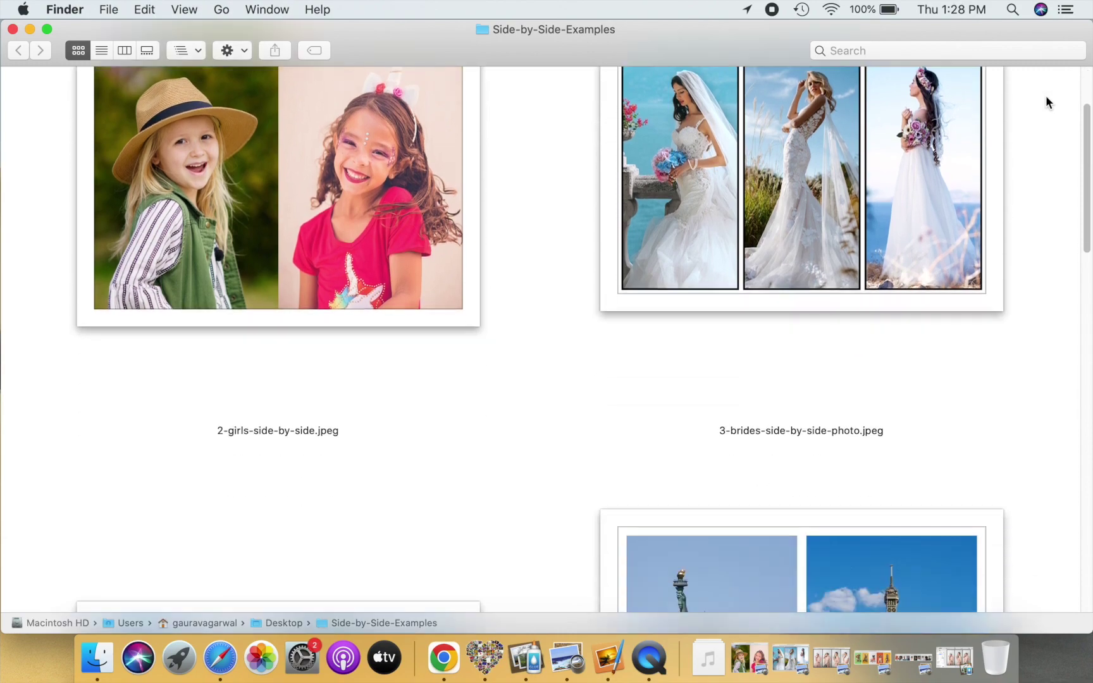
scroll(1046, 94, down, 5)
scroll(1046, 95, down, 3)
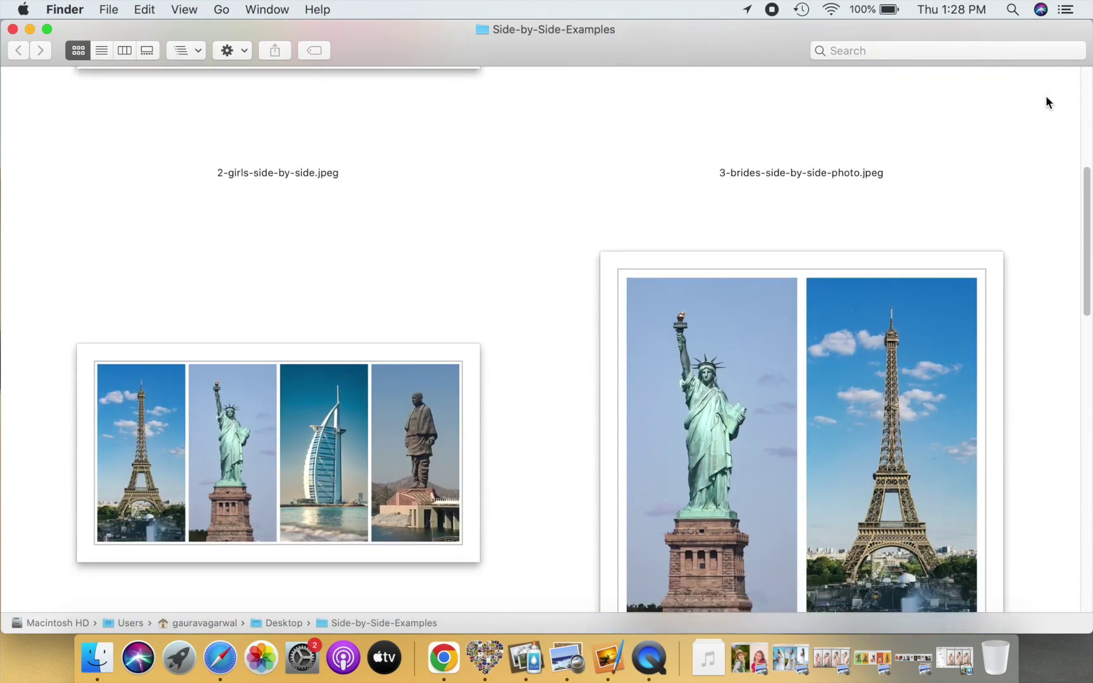
scroll(1048, 102, down, 3)
scroll(1048, 102, down, 2)
scroll(1048, 102, down, 3)
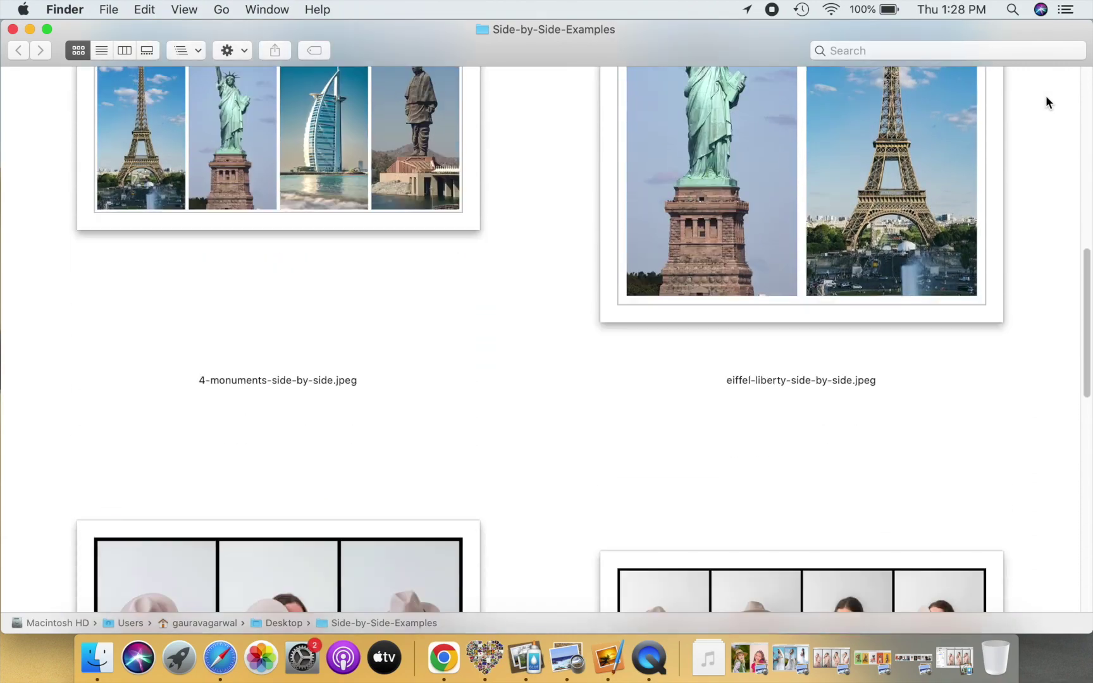
scroll(1048, 101, down, 2)
scroll(1048, 102, down, 3)
scroll(1048, 102, down, 3)
scroll(1048, 102, down, 1)
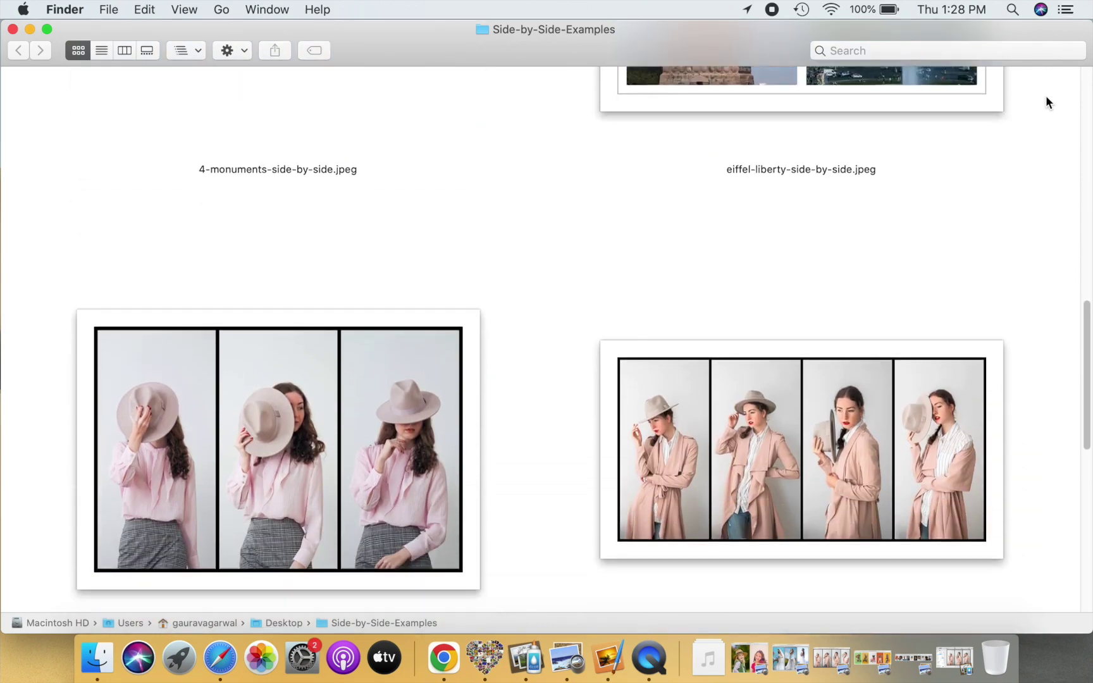